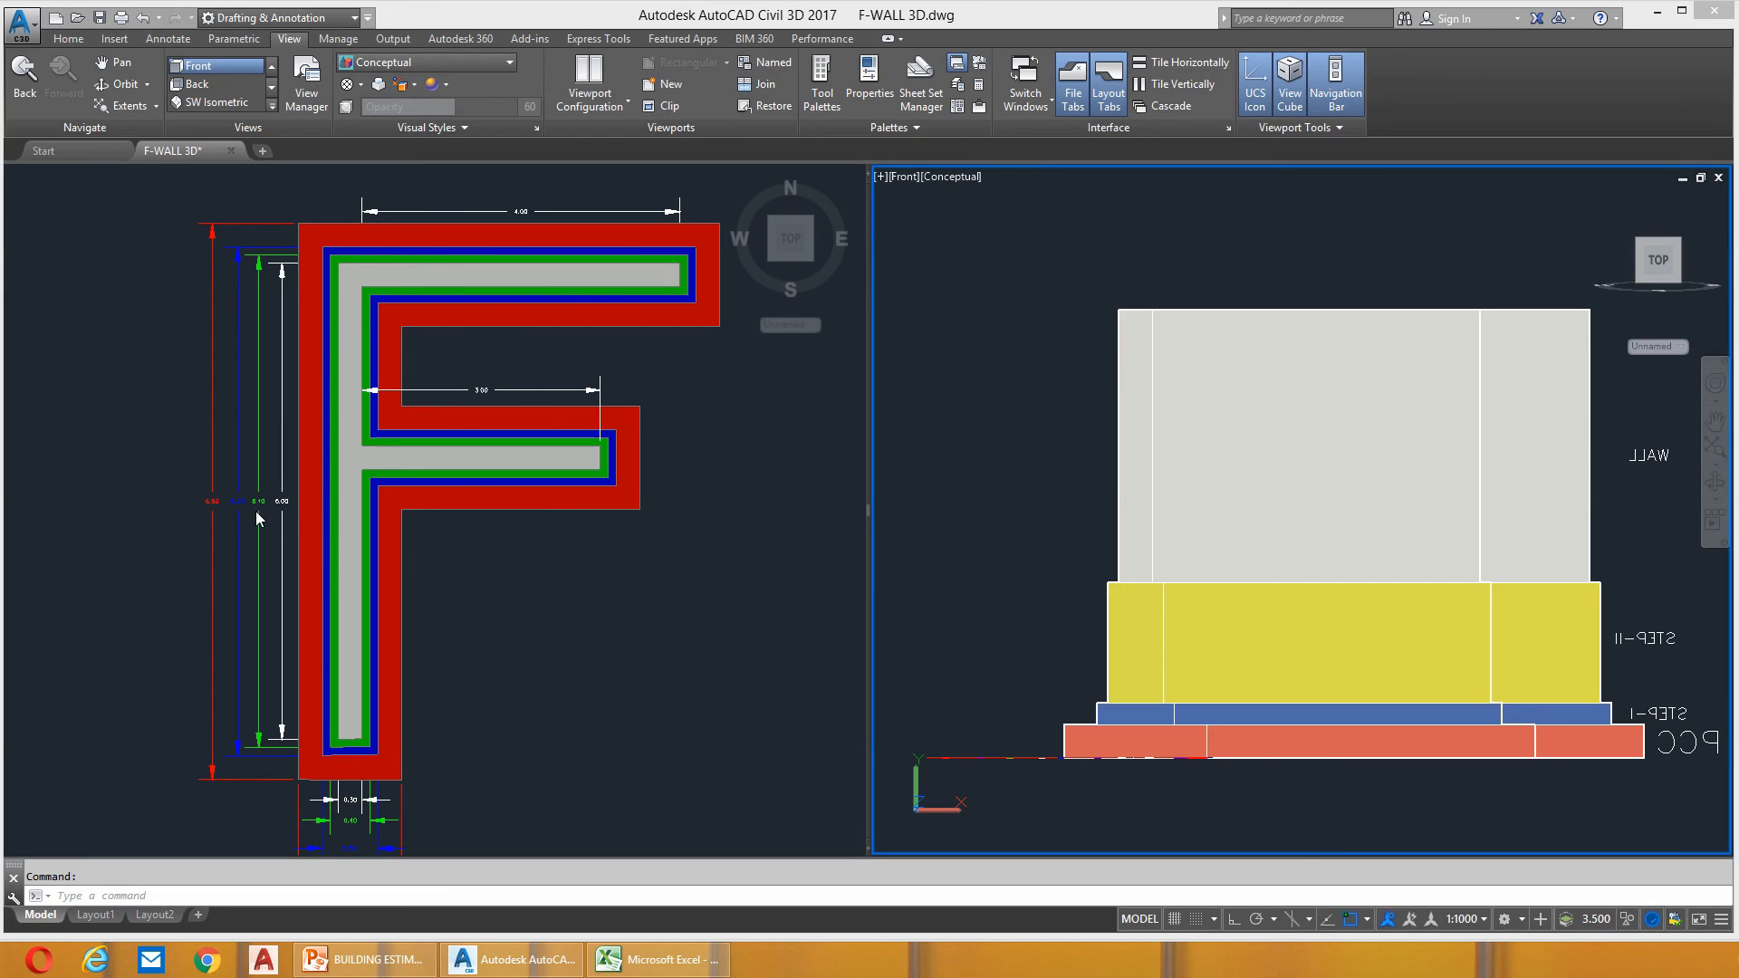
Examine the F-shaped wall and its footing layers in the plan view, comparing the overall length dimensions of each layer.
left_click(498, 546)
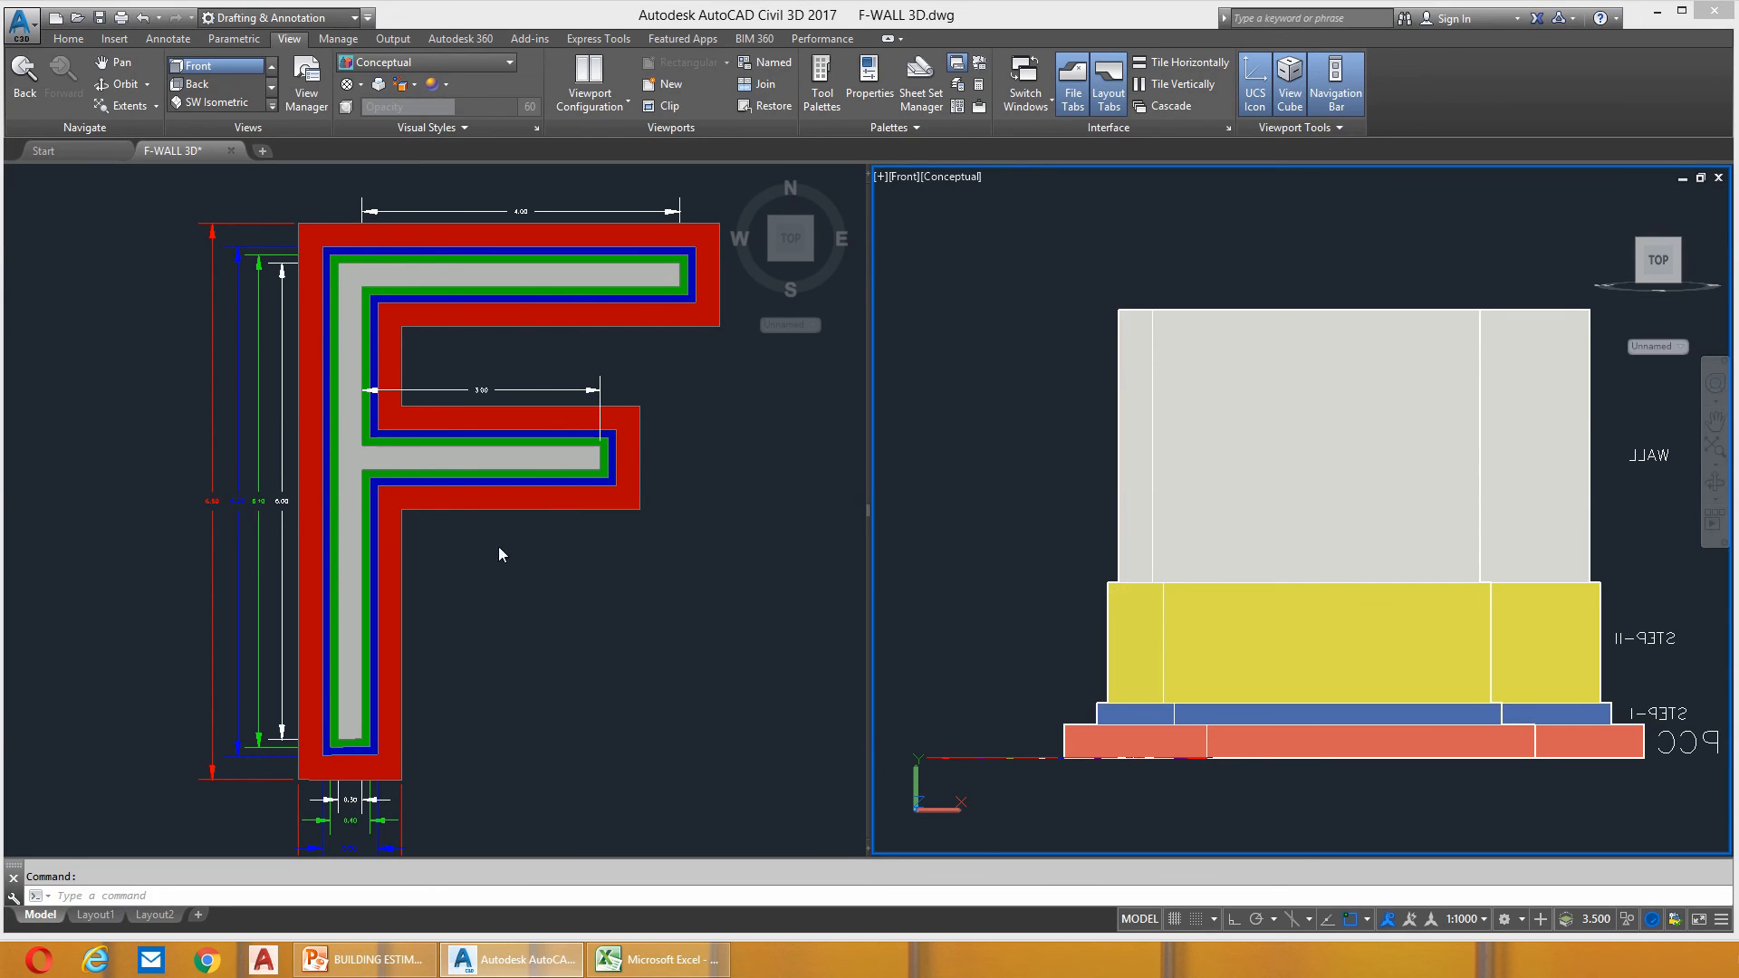
scroll(249, 511, "up", 4)
scroll(355, 542, "down", 5)
left_click(562, 565)
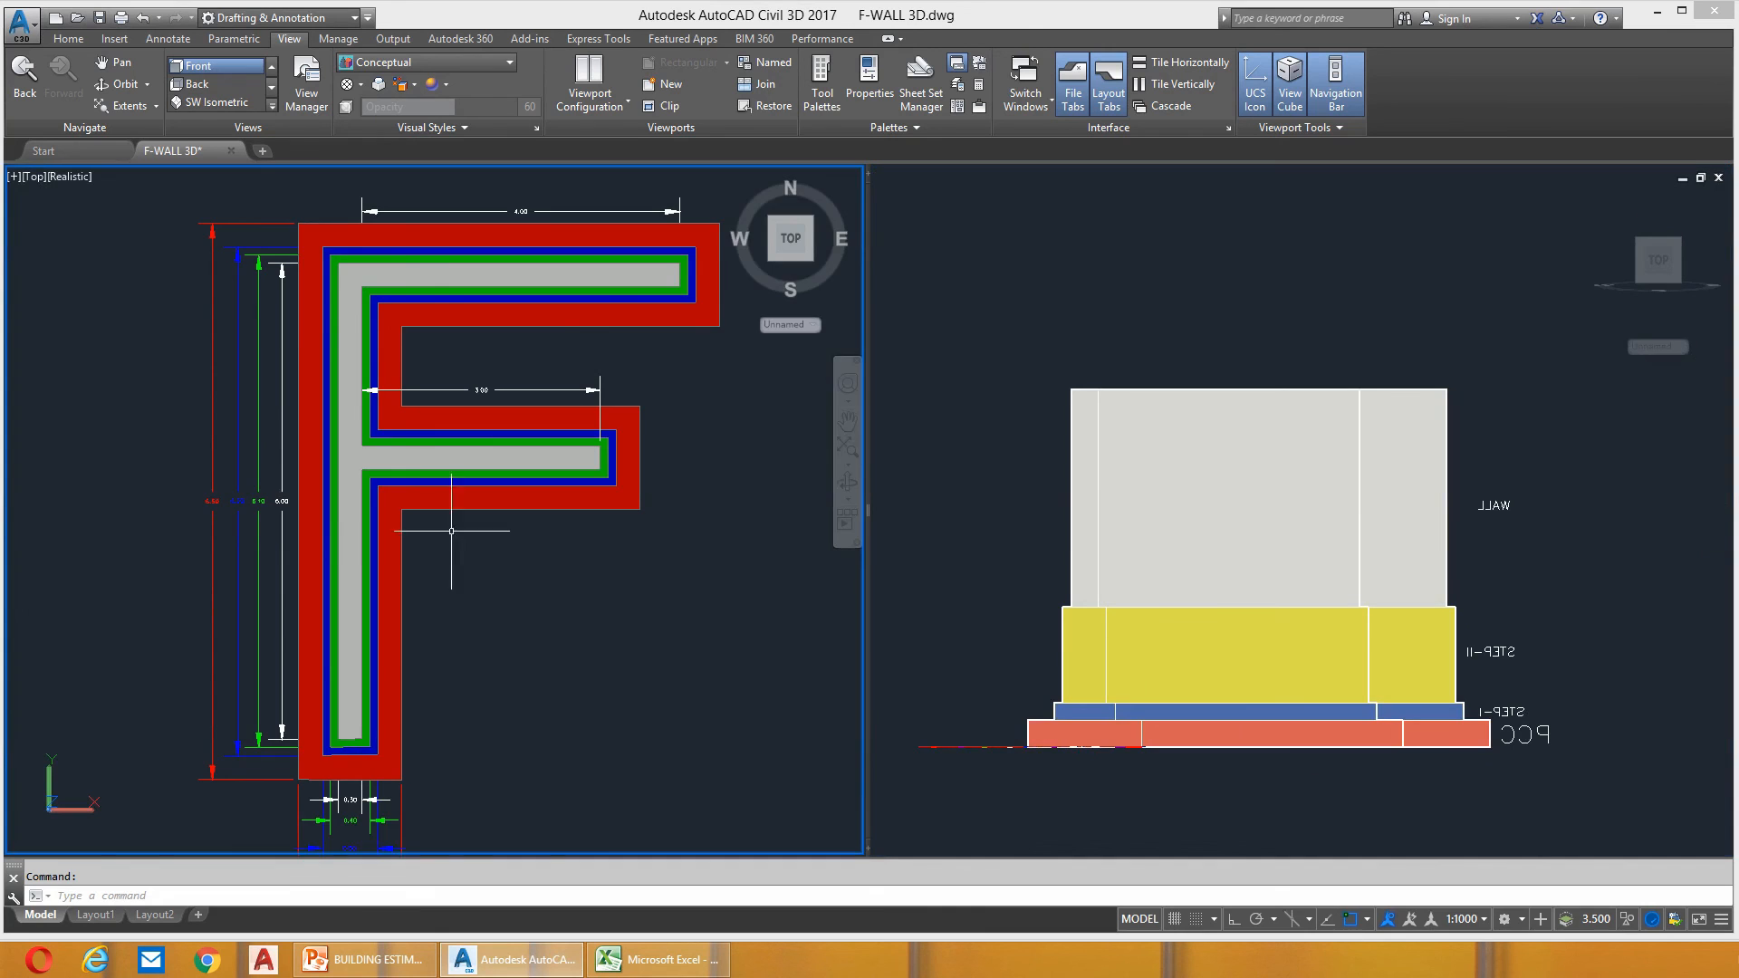
scroll(311, 531, "up", 6)
scroll(230, 489, "down", 2)
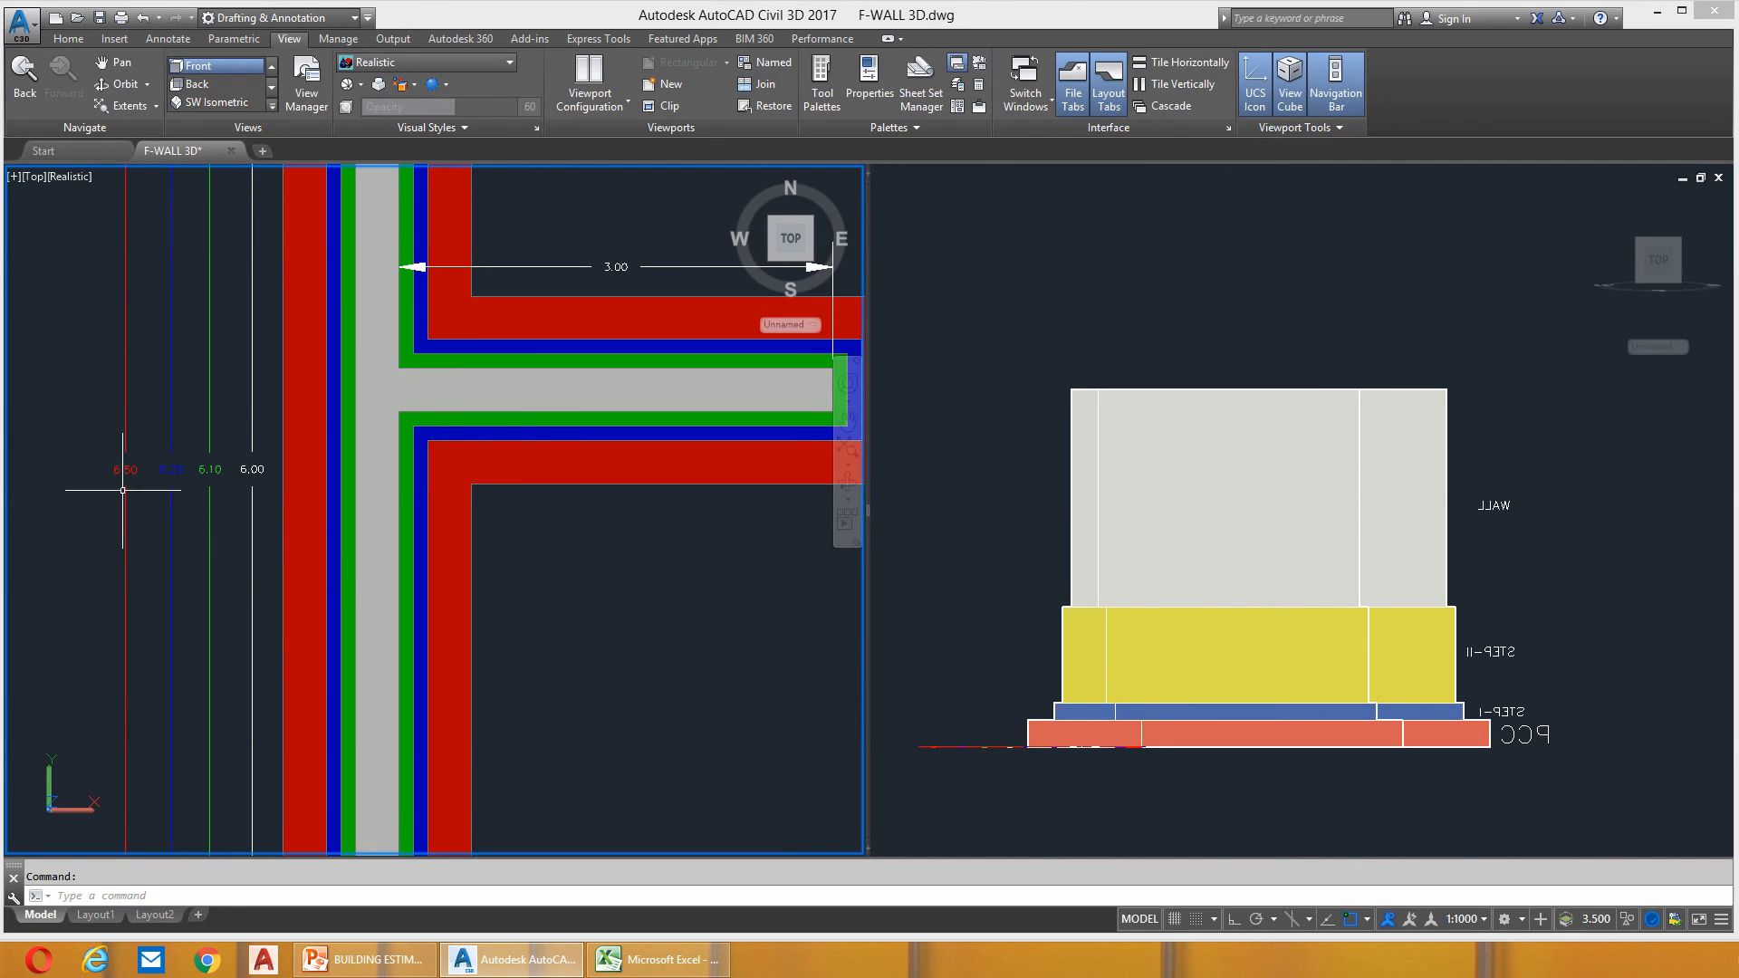
left_click(348, 489)
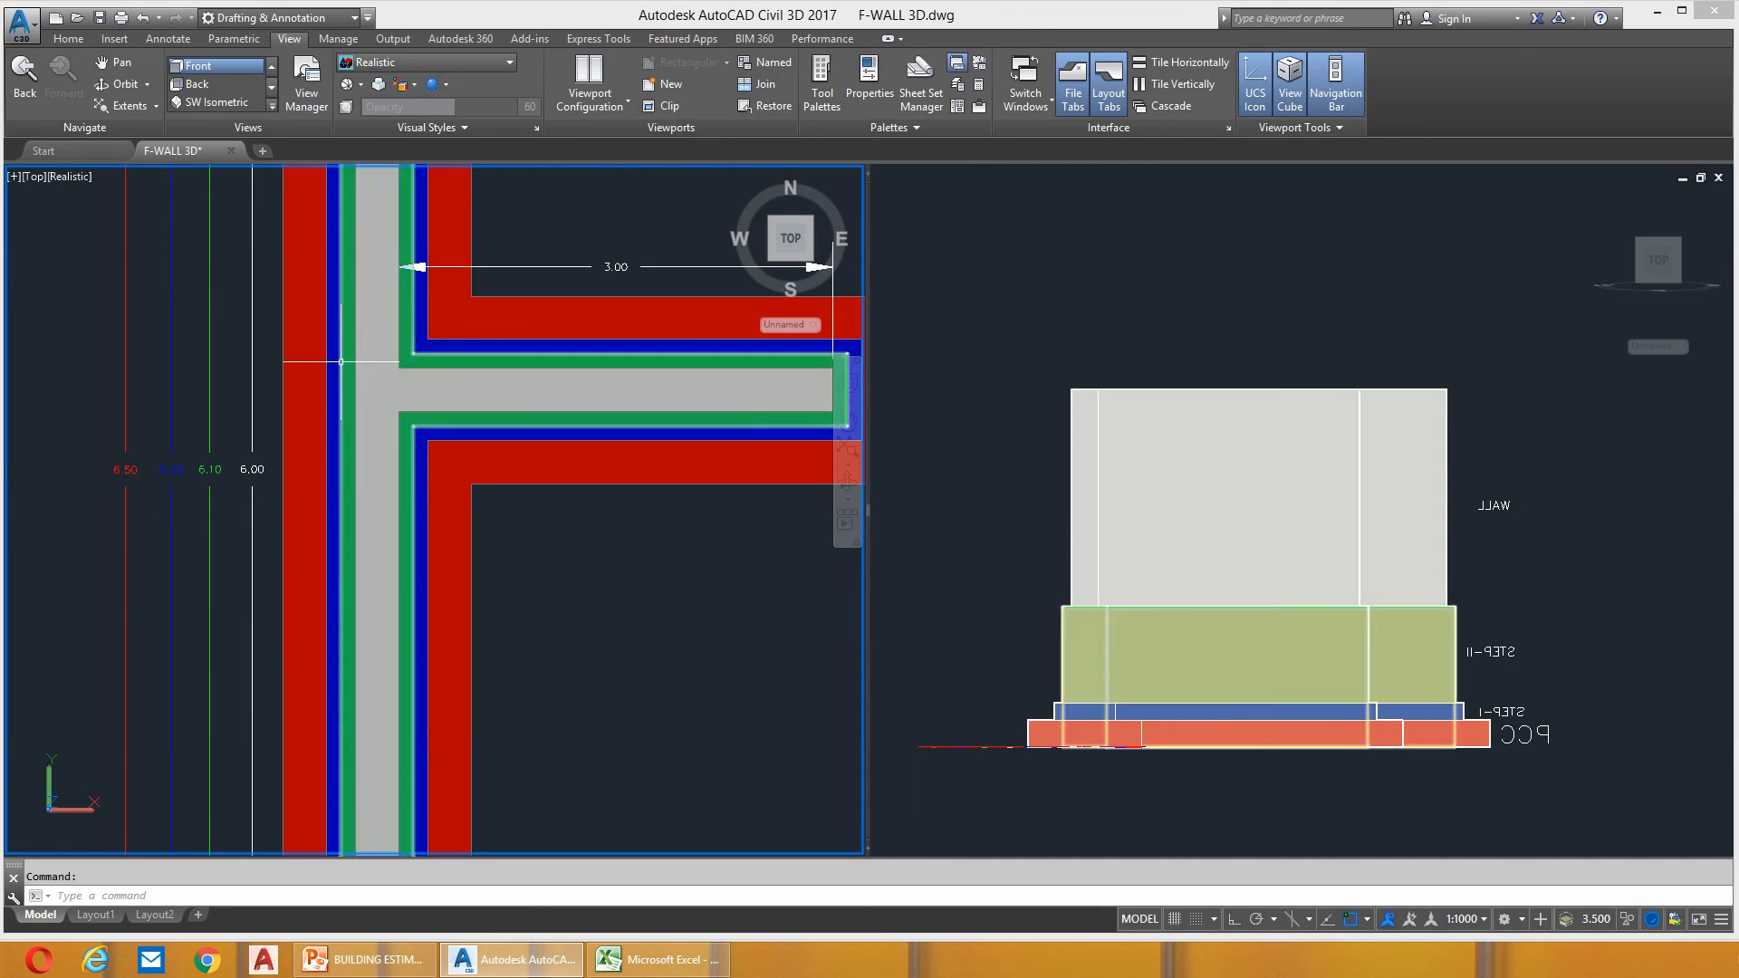
scroll(388, 414, "down", 2)
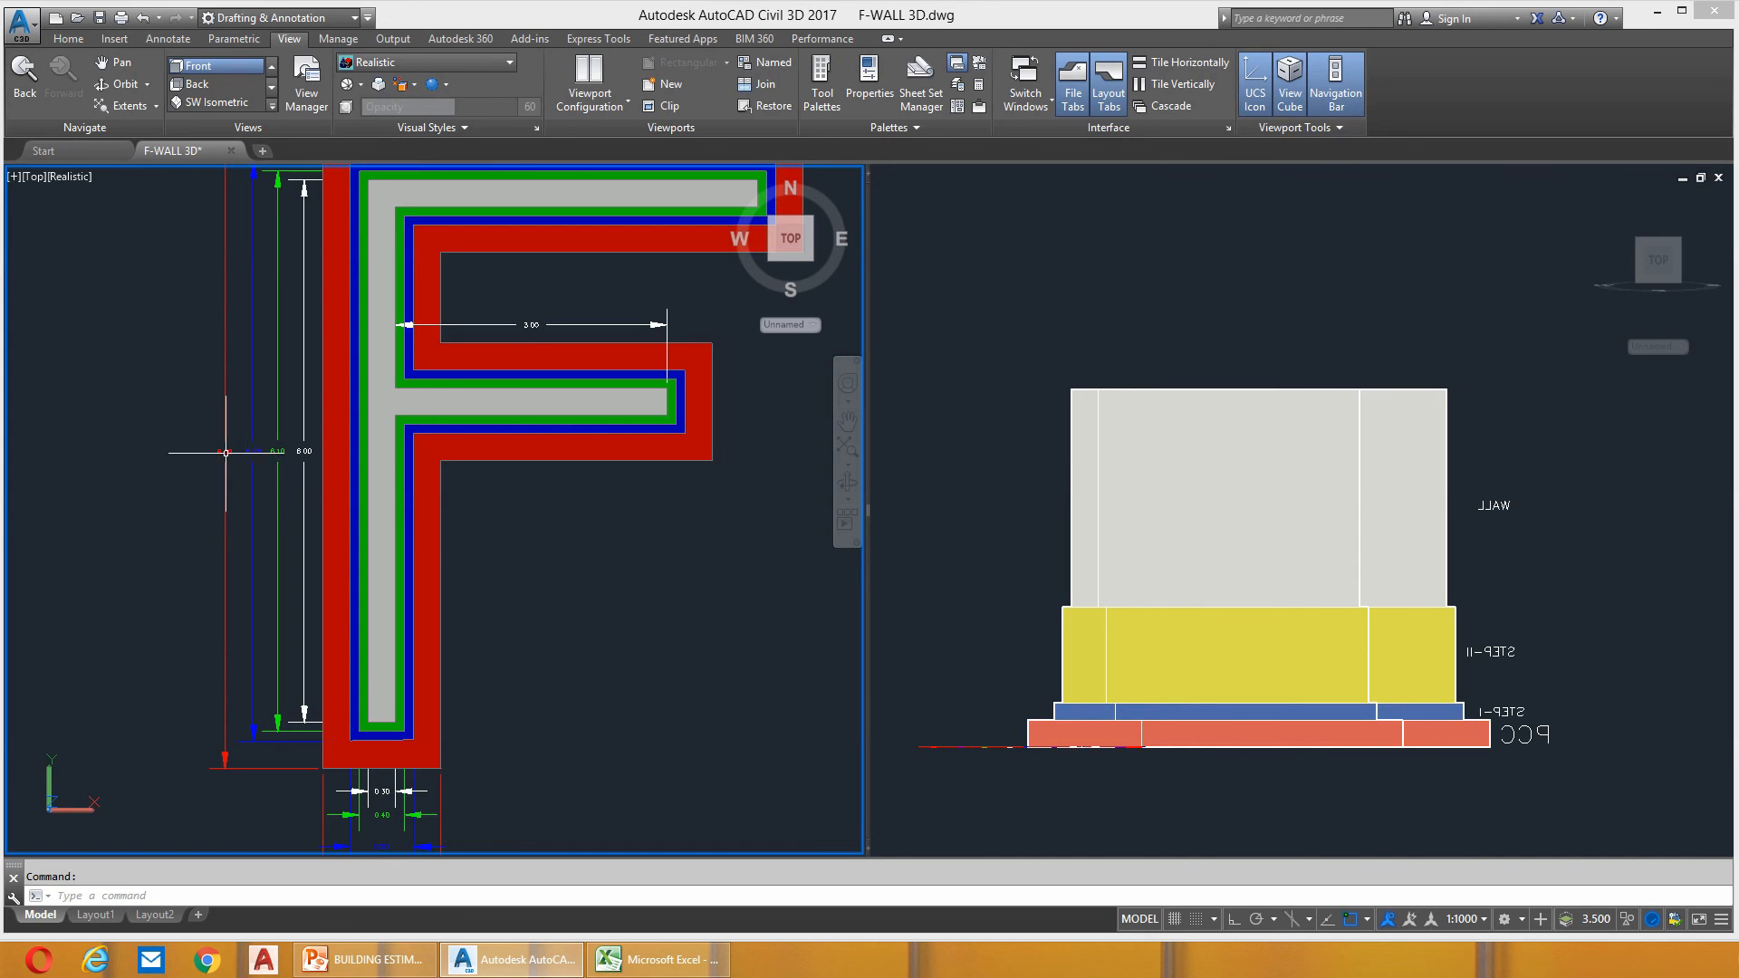
middle_click_drag(277, 458, 265, 514)
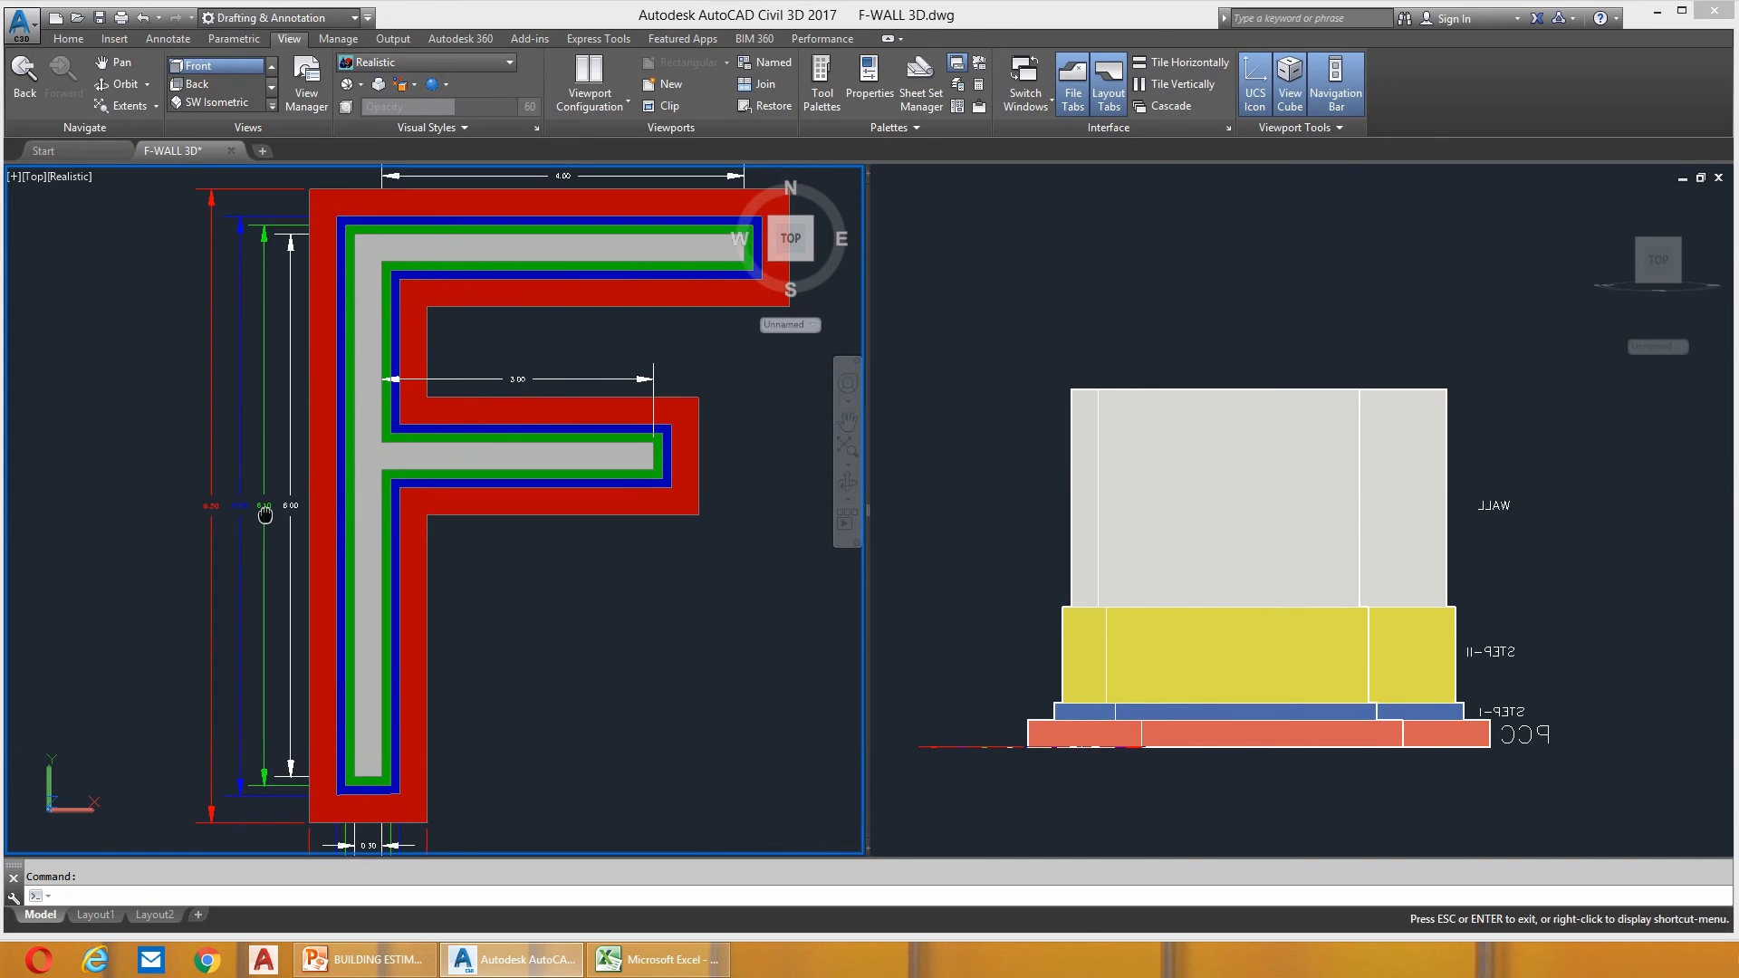
key("Escape")
left_click(378, 496)
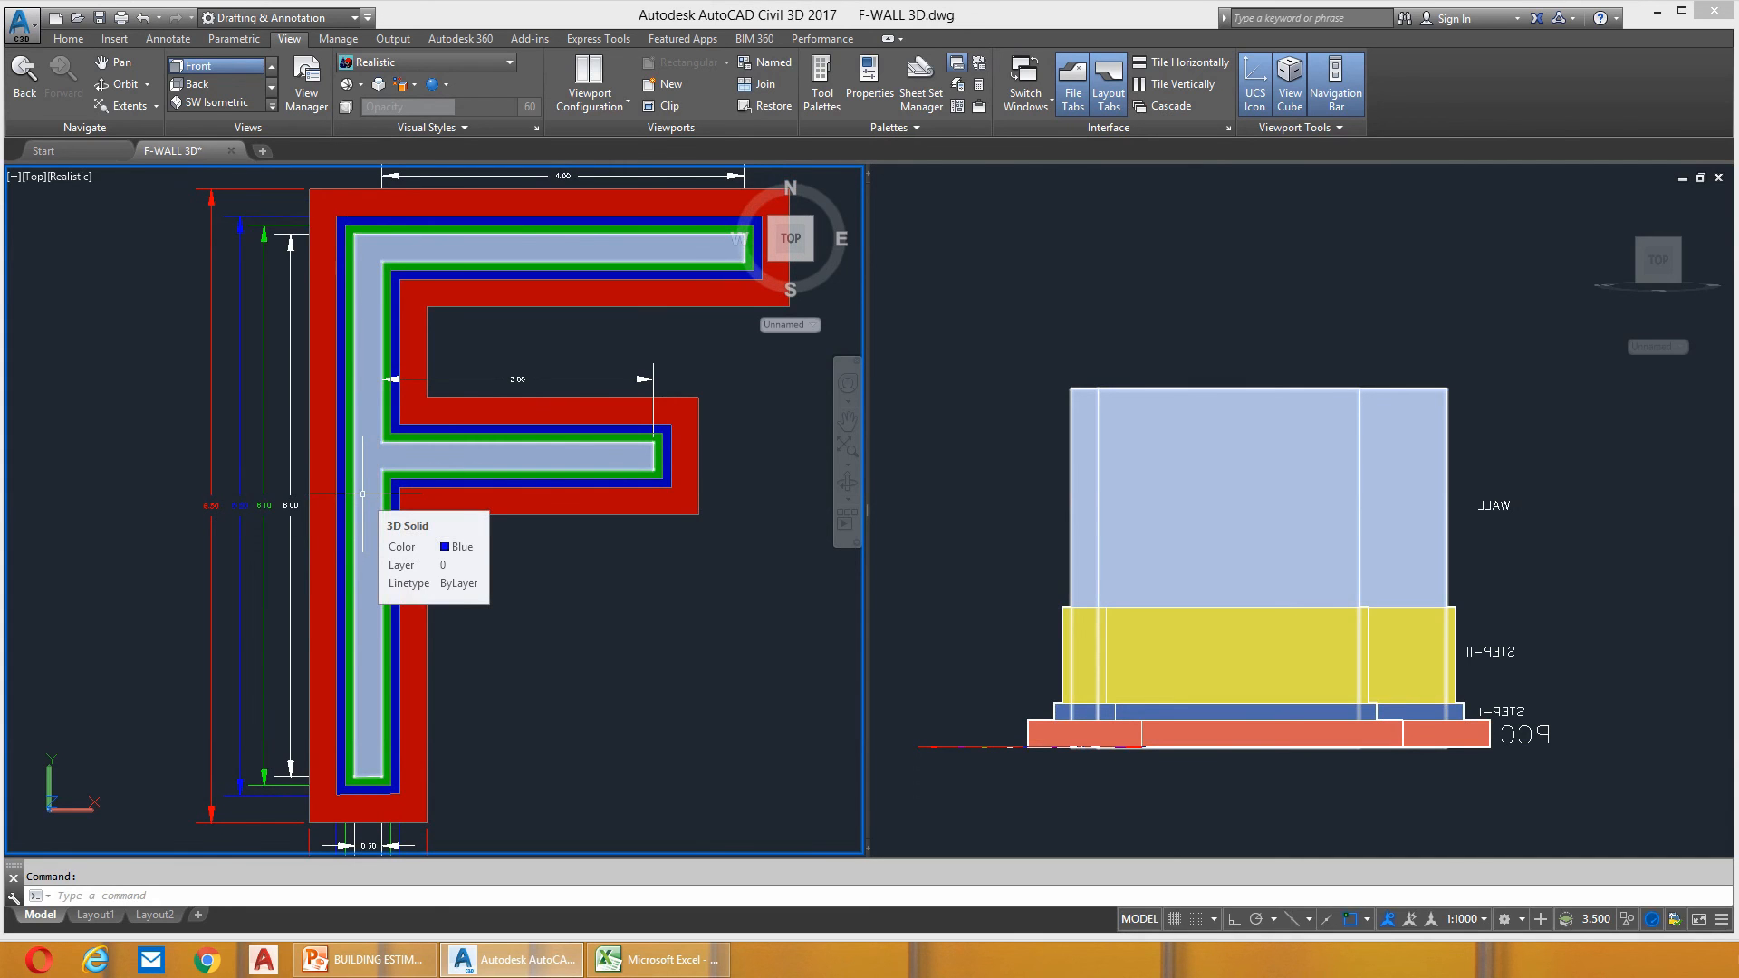
key("Escape")
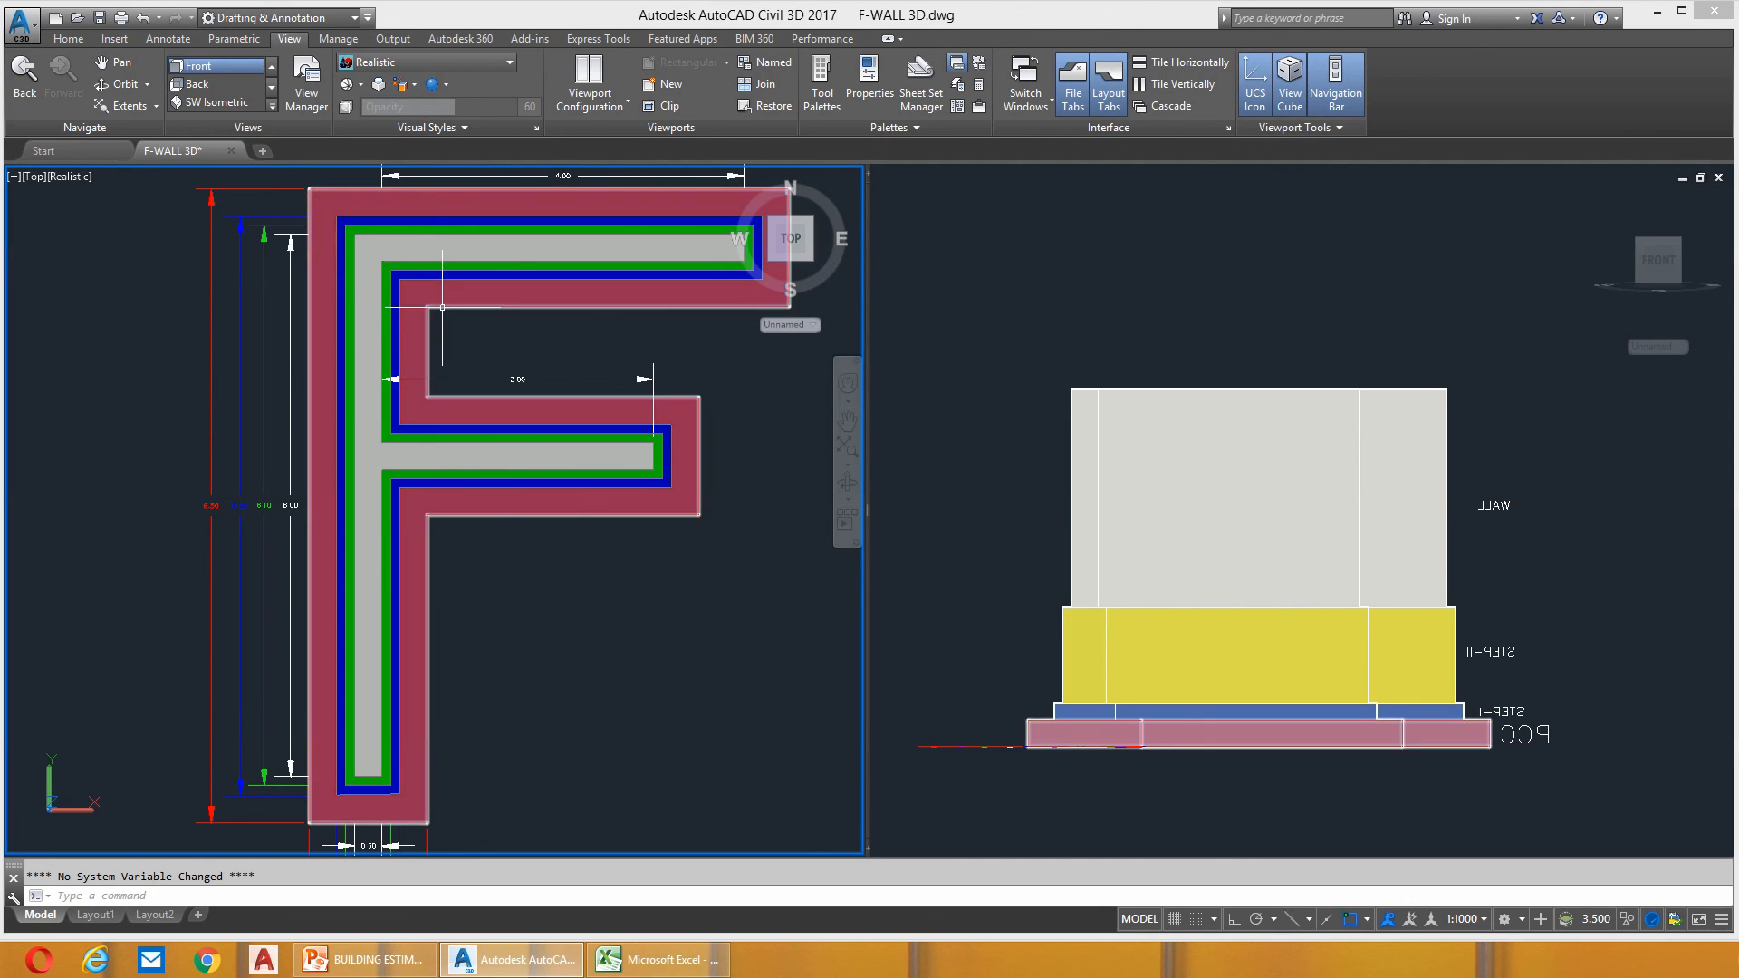
Dimension the red P.C.C layer's inner edge along the underside of the F's upper arm, placing the dimension just below it.
mouse_move(614, 375)
middle_mouse_down()
mouse_move(581, 404)
mouse_move(505, 571)
mouse_move(505, 554)
middle_mouse_up()
scroll(408, 502, "up", 3)
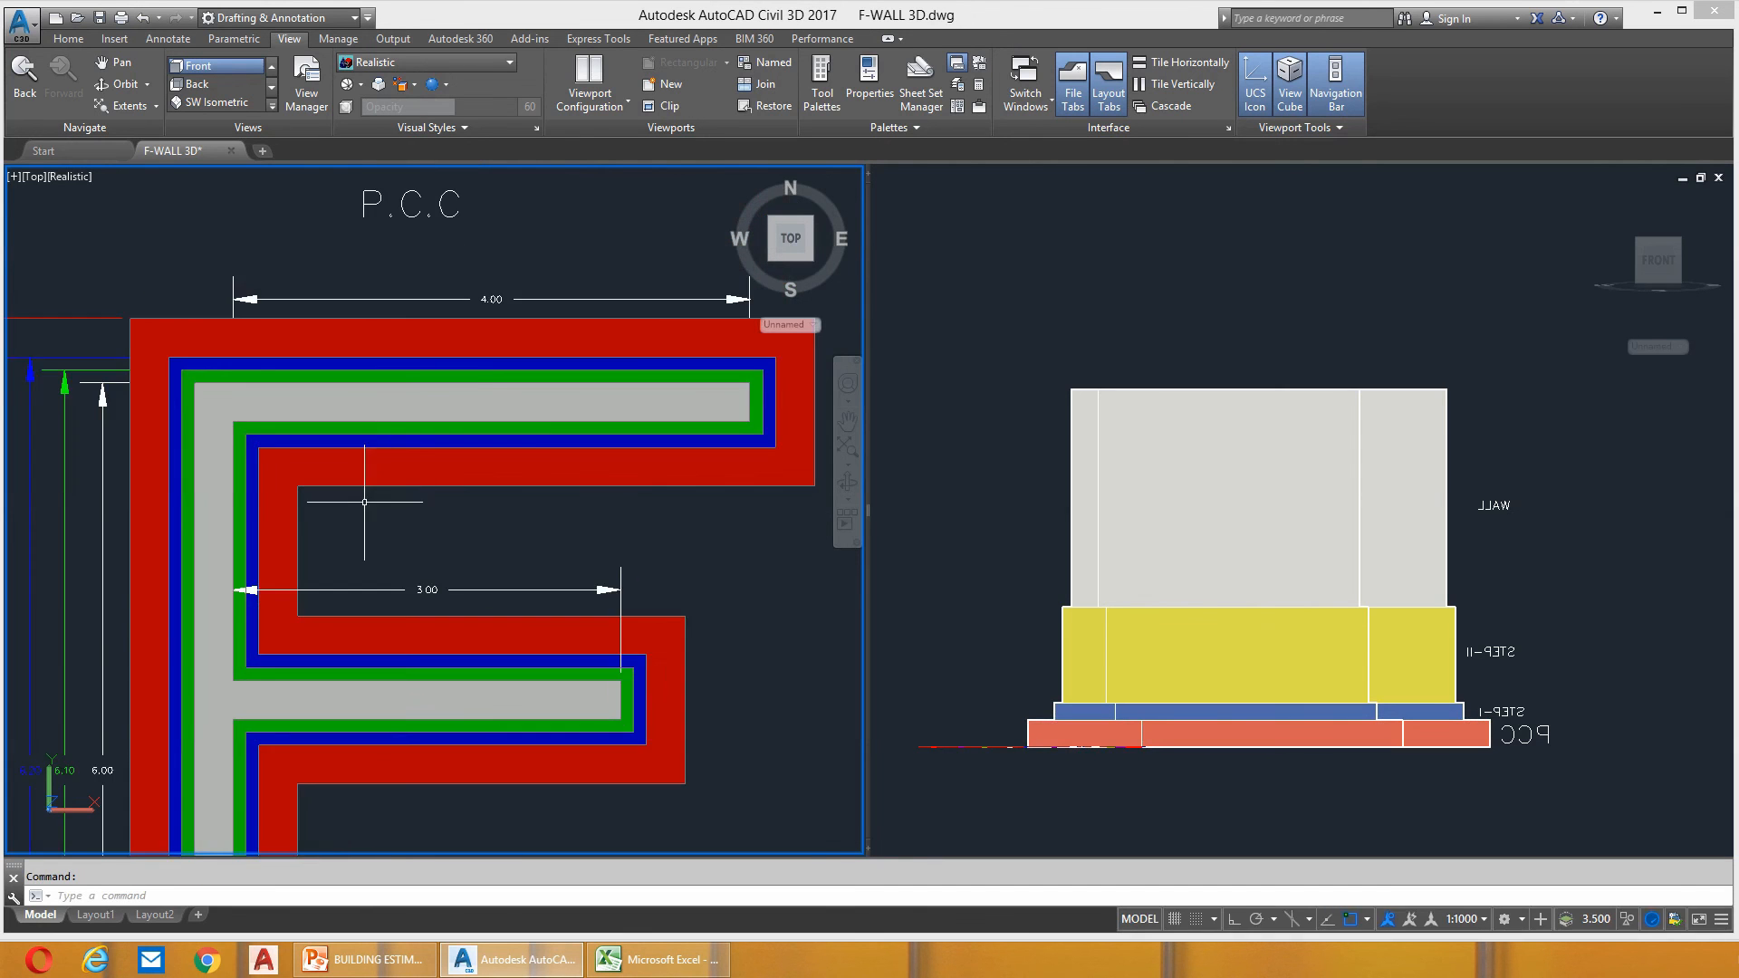
scroll(384, 509, "down", 3)
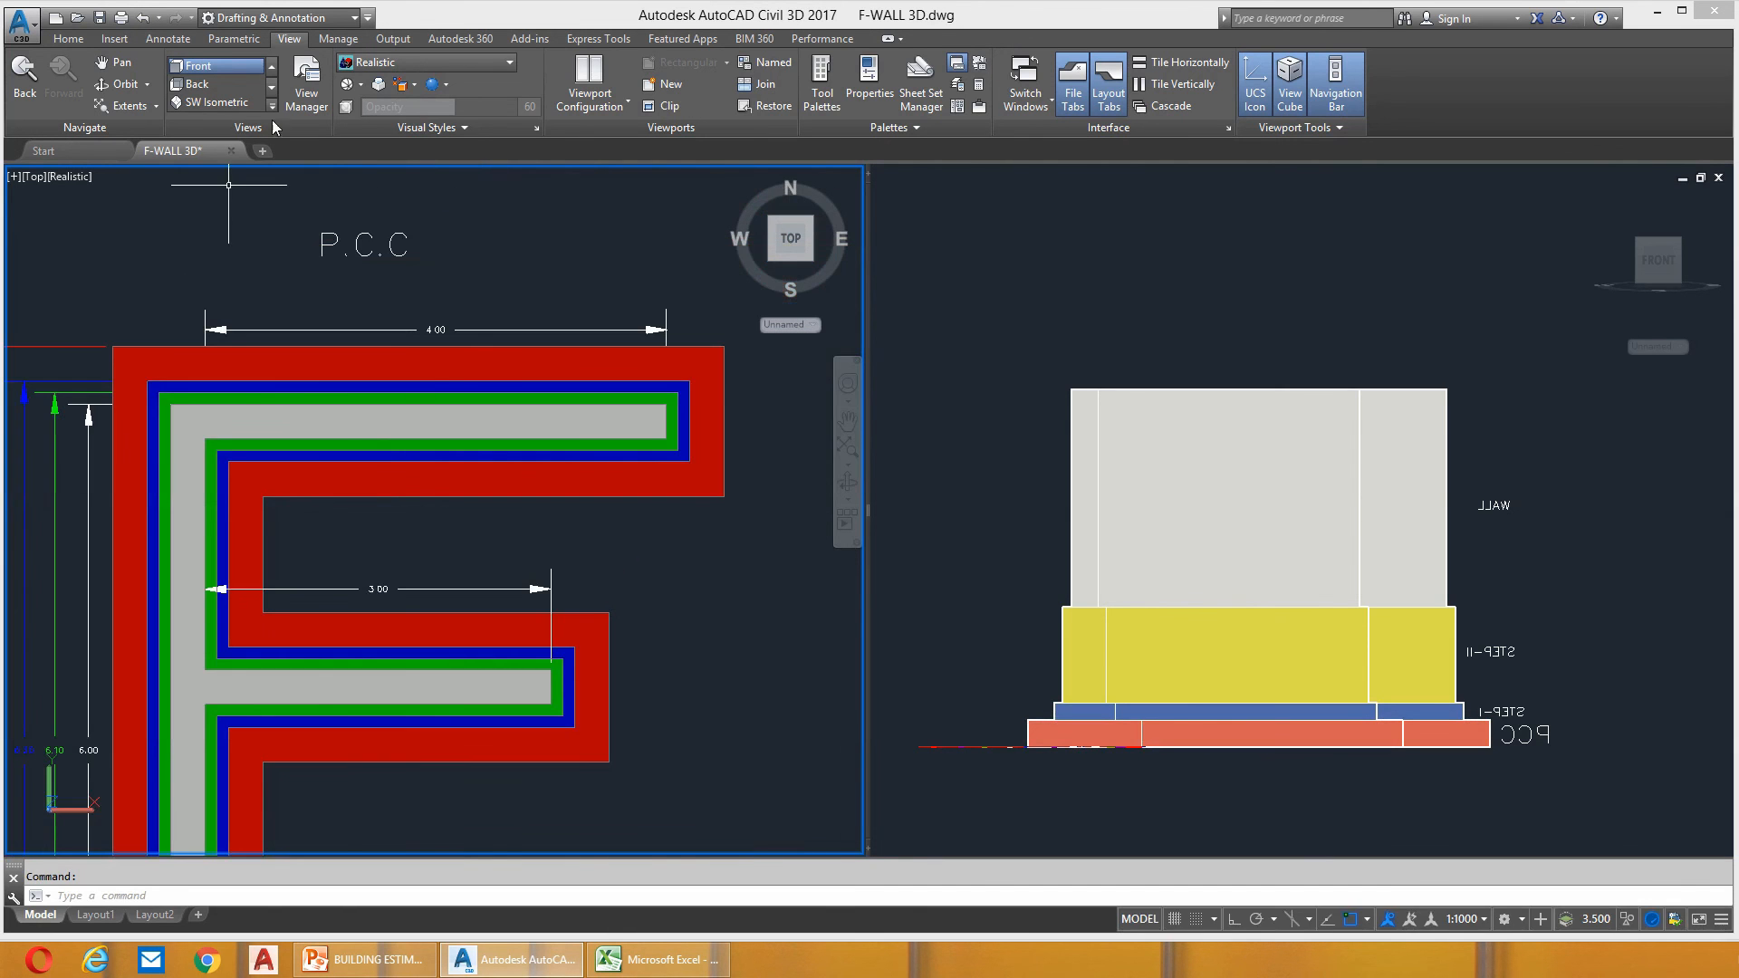
left_click(234, 38)
left_click(168, 38)
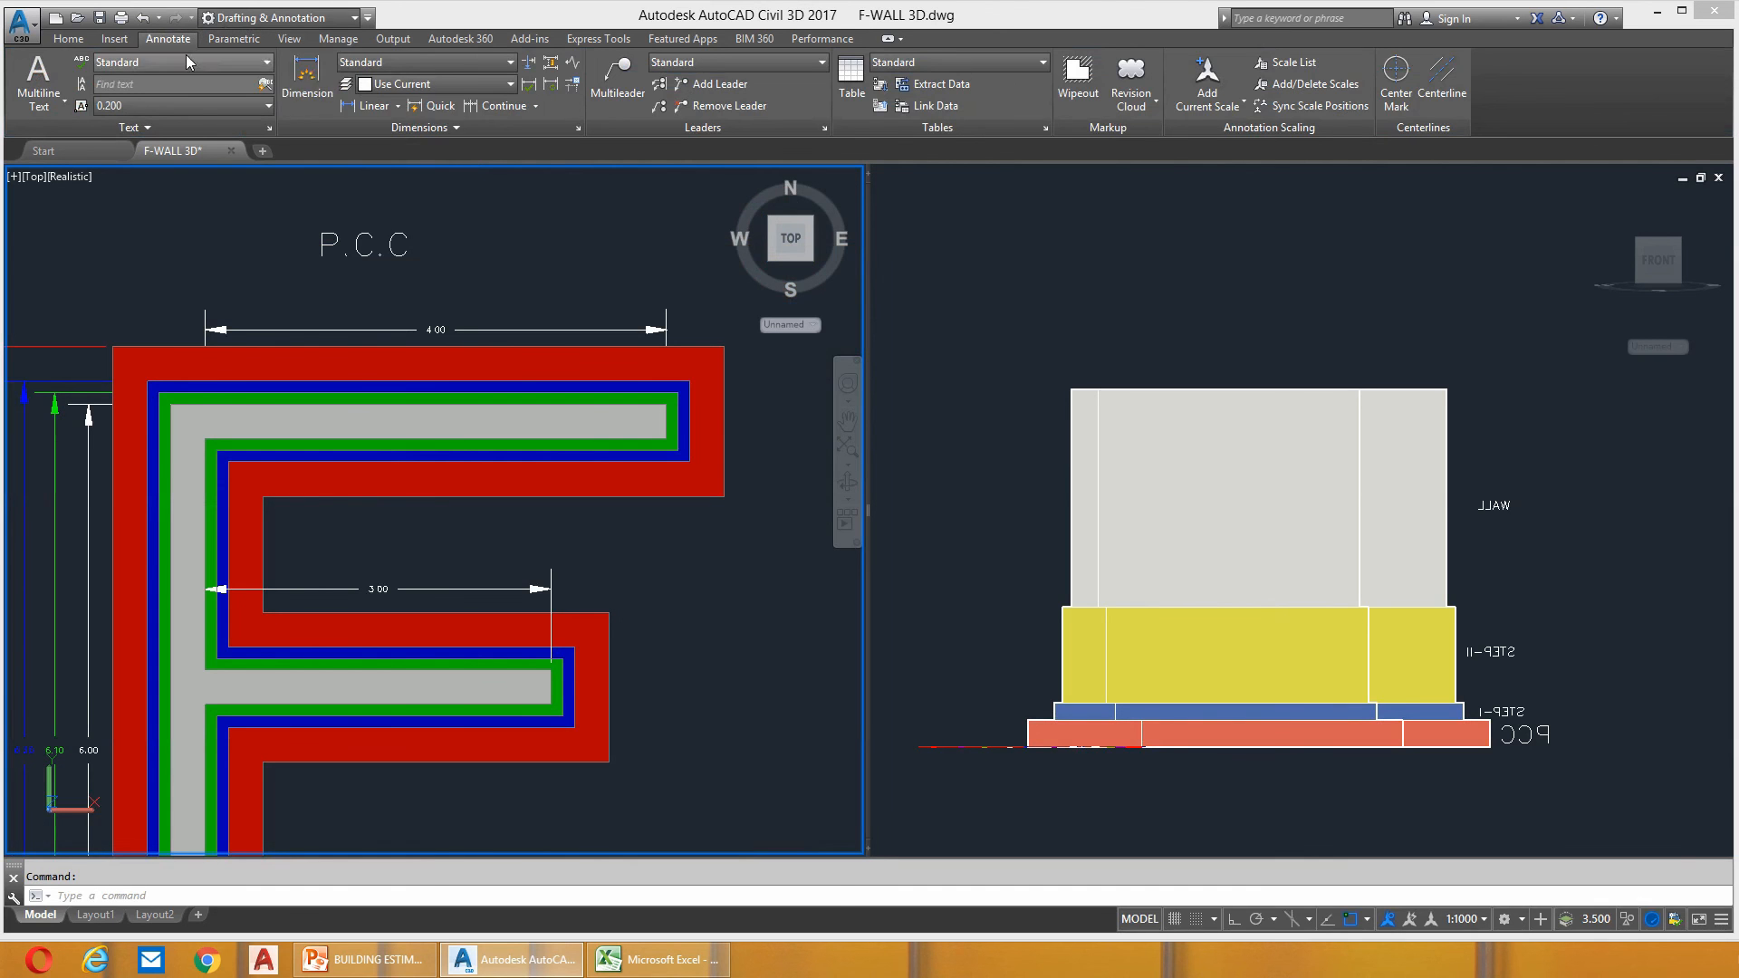
left_click(307, 77)
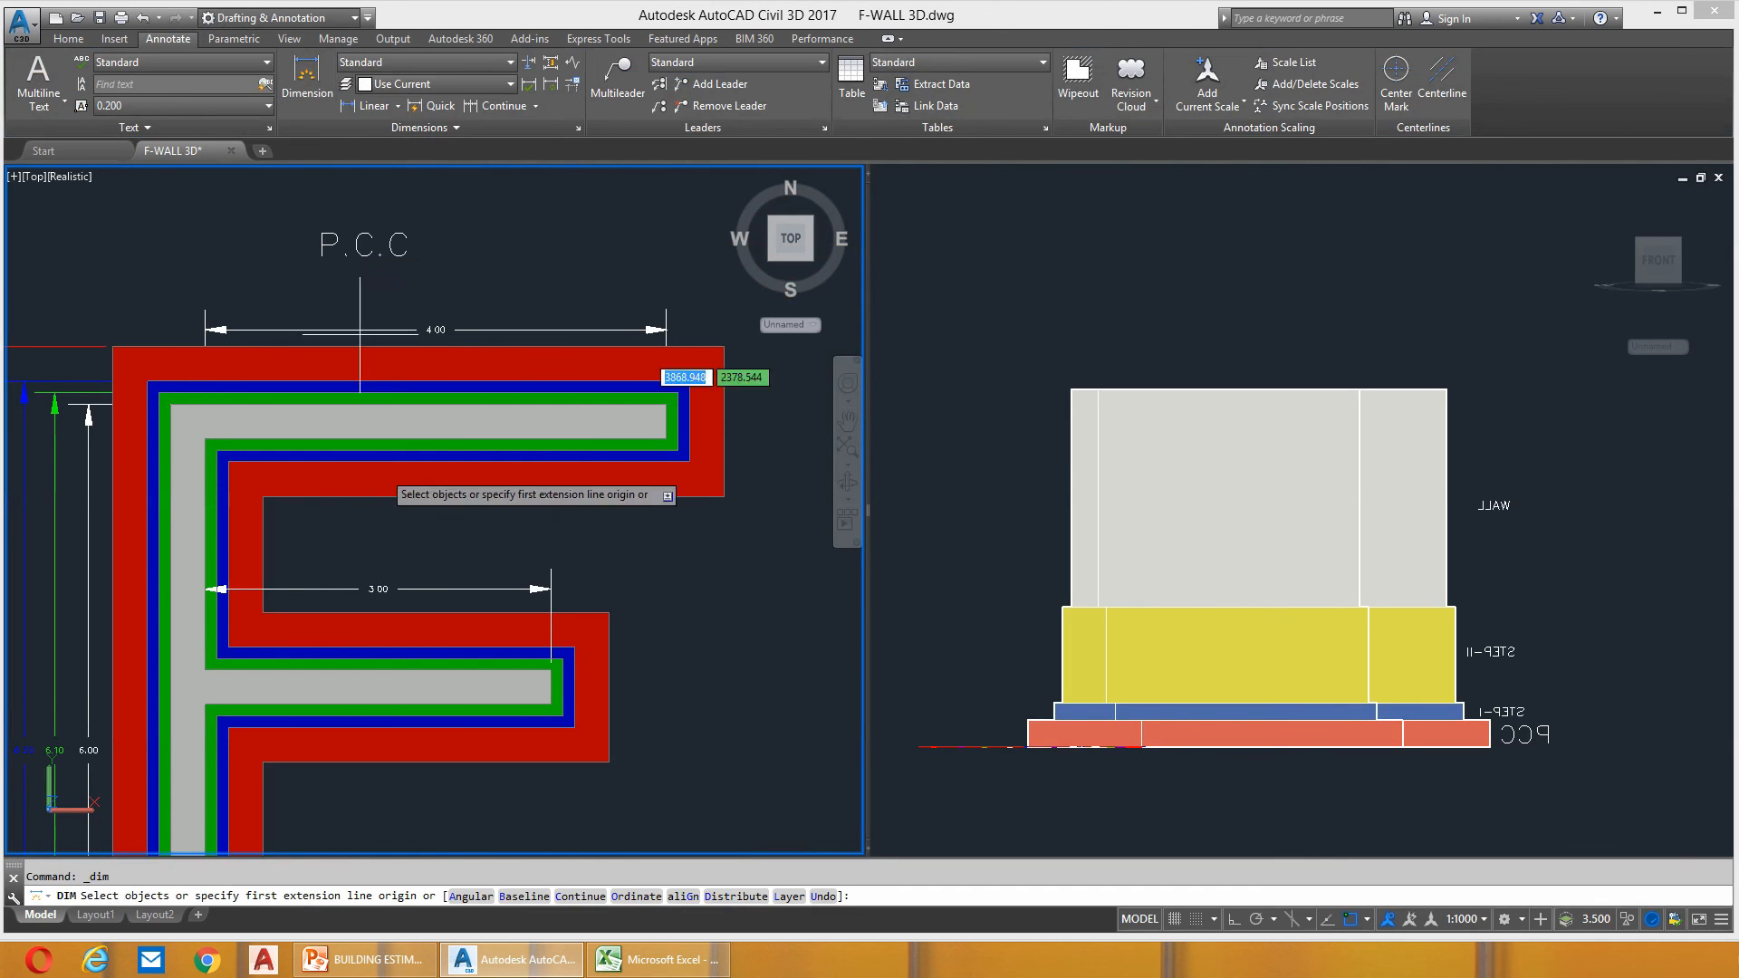
left_click(723, 496)
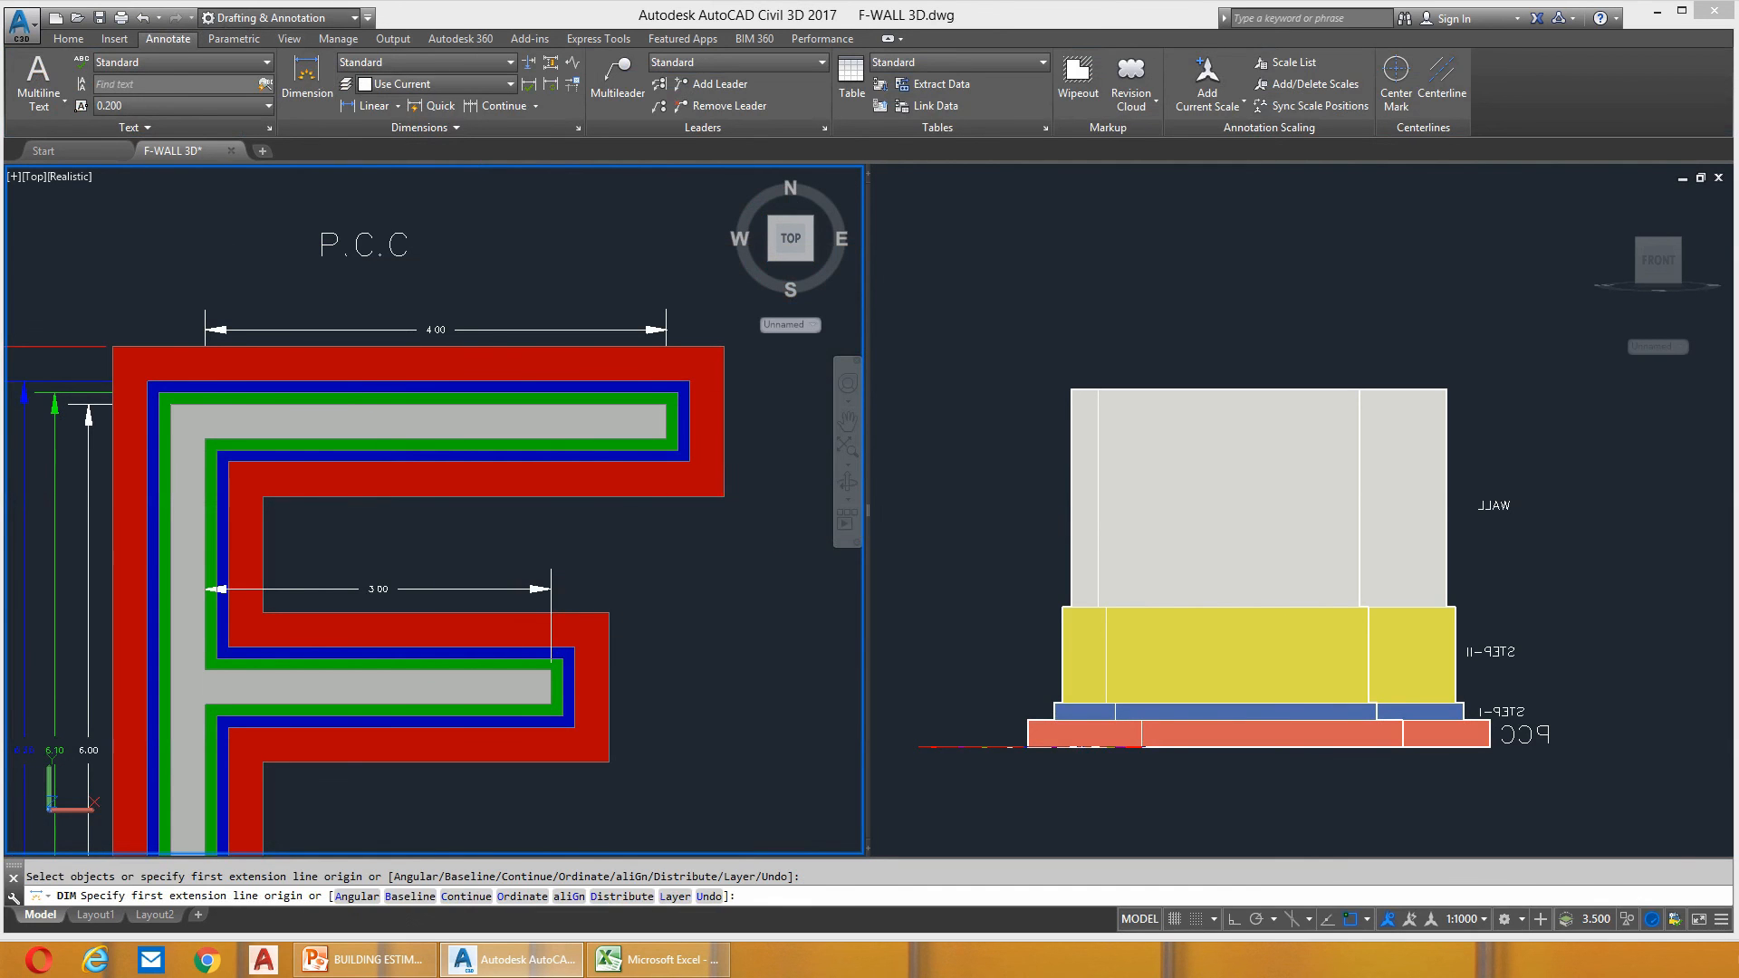
left_click(263, 496)
left_click(375, 516)
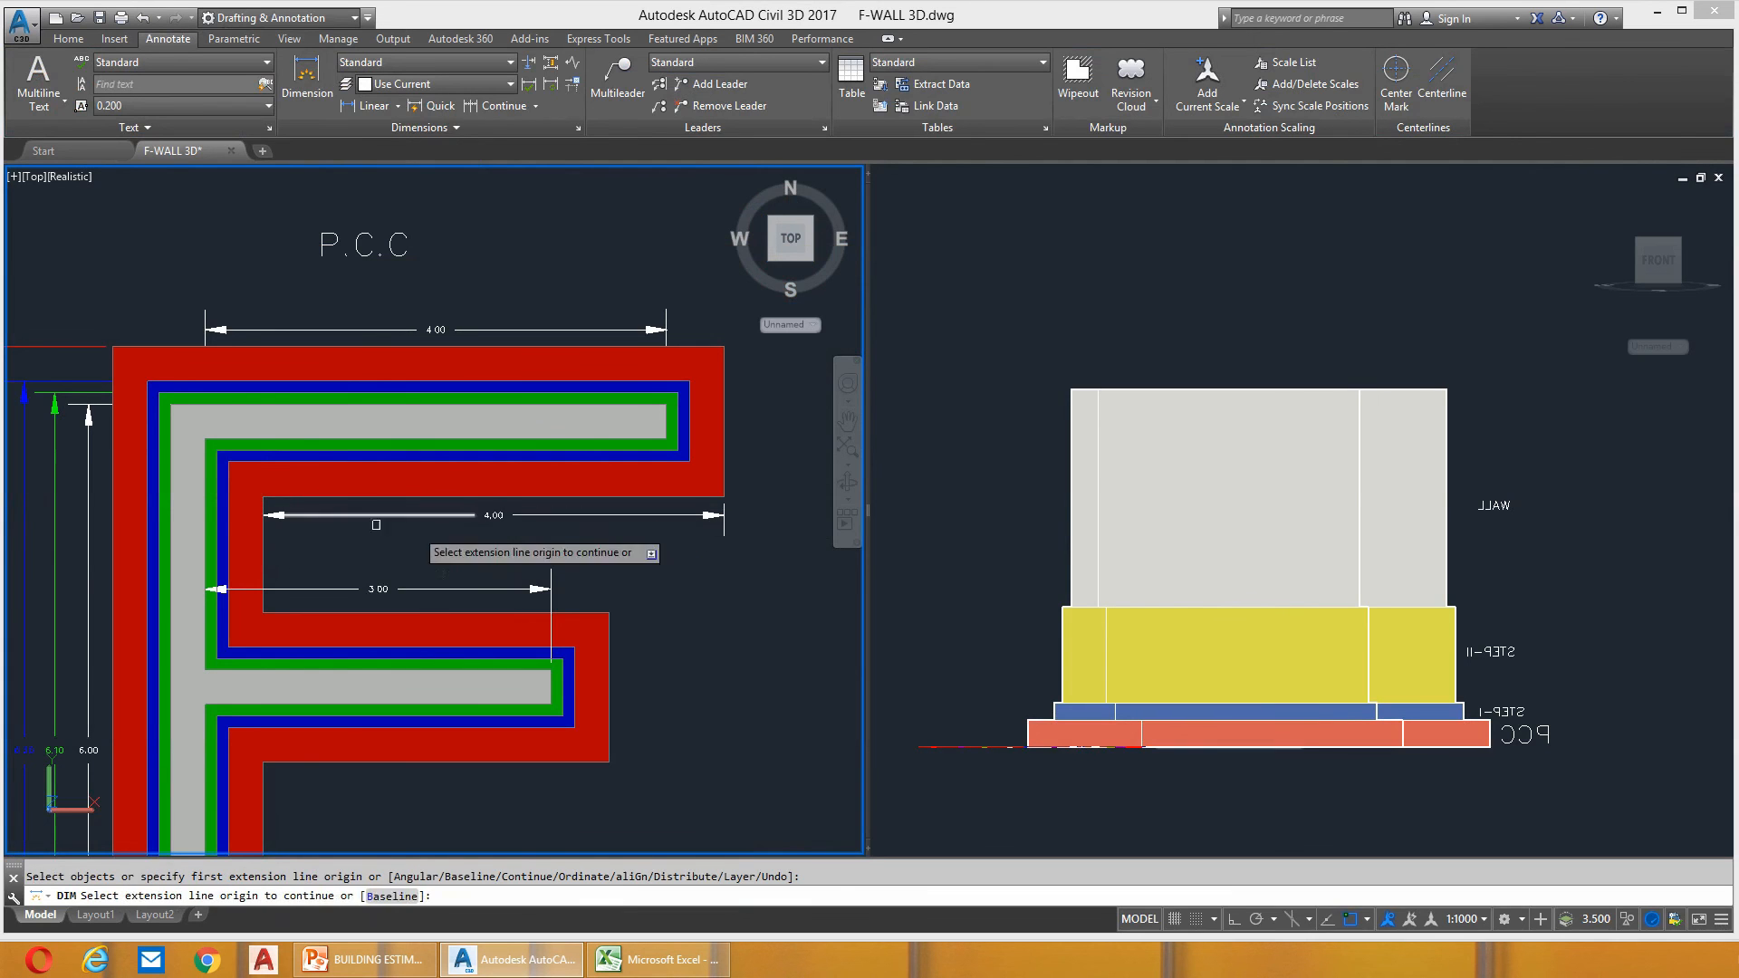
key("Return")
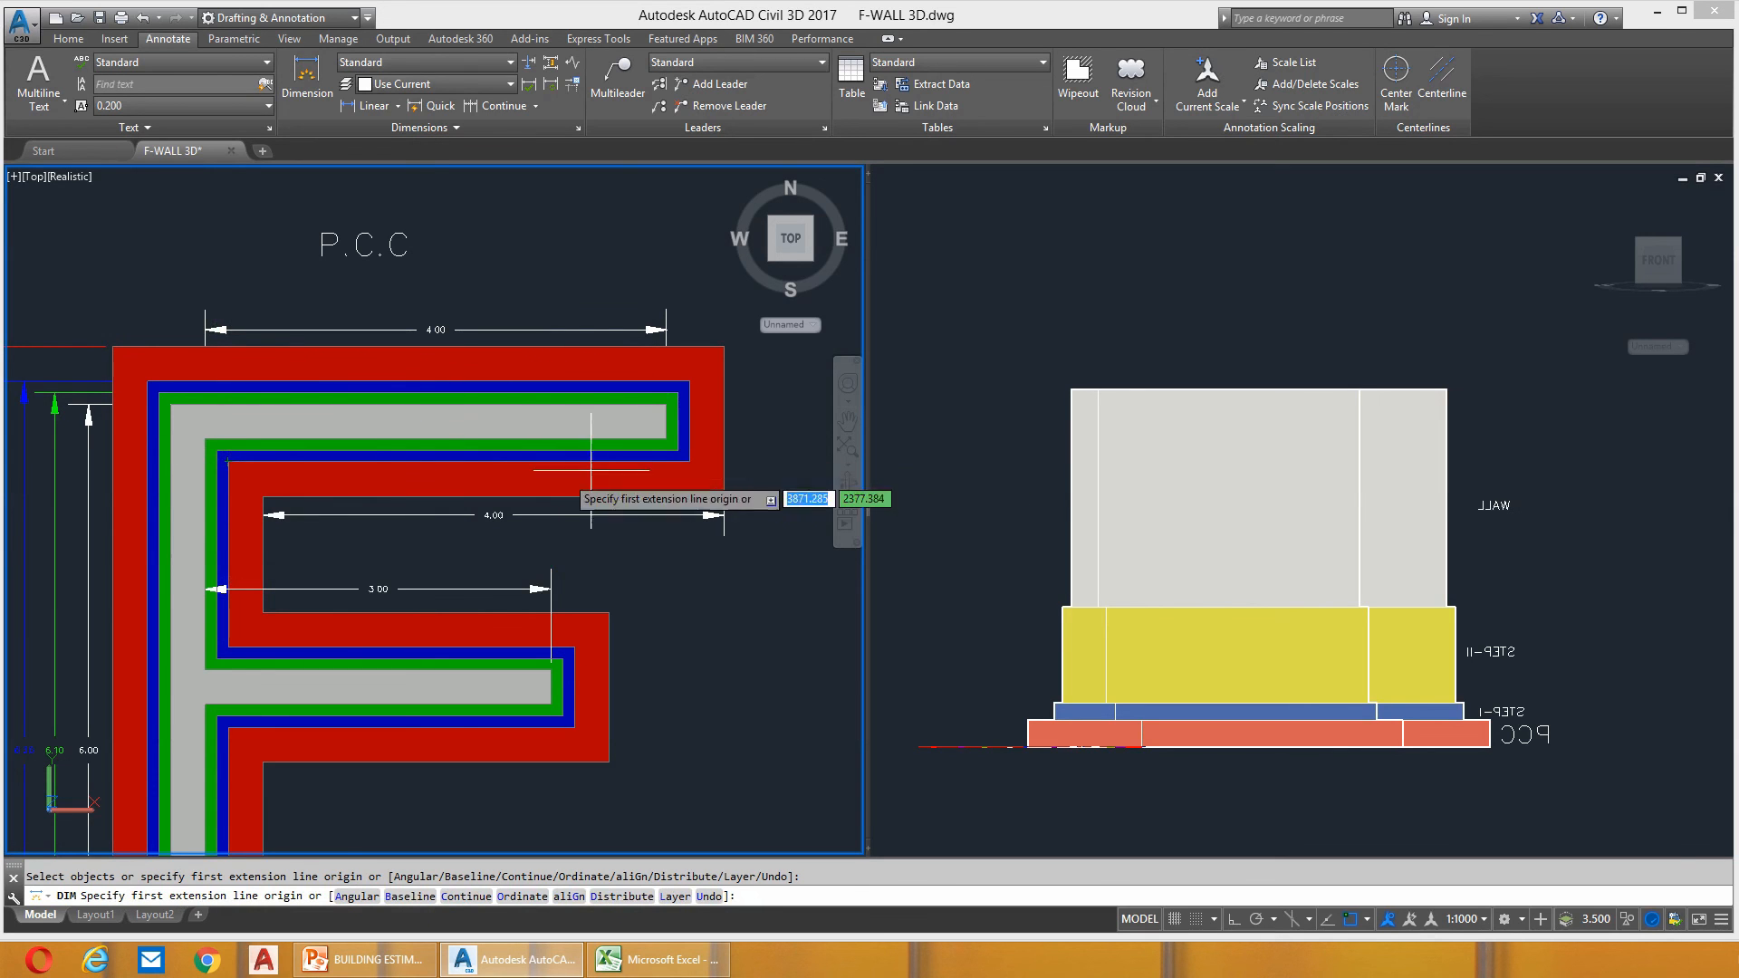
left_click(690, 461)
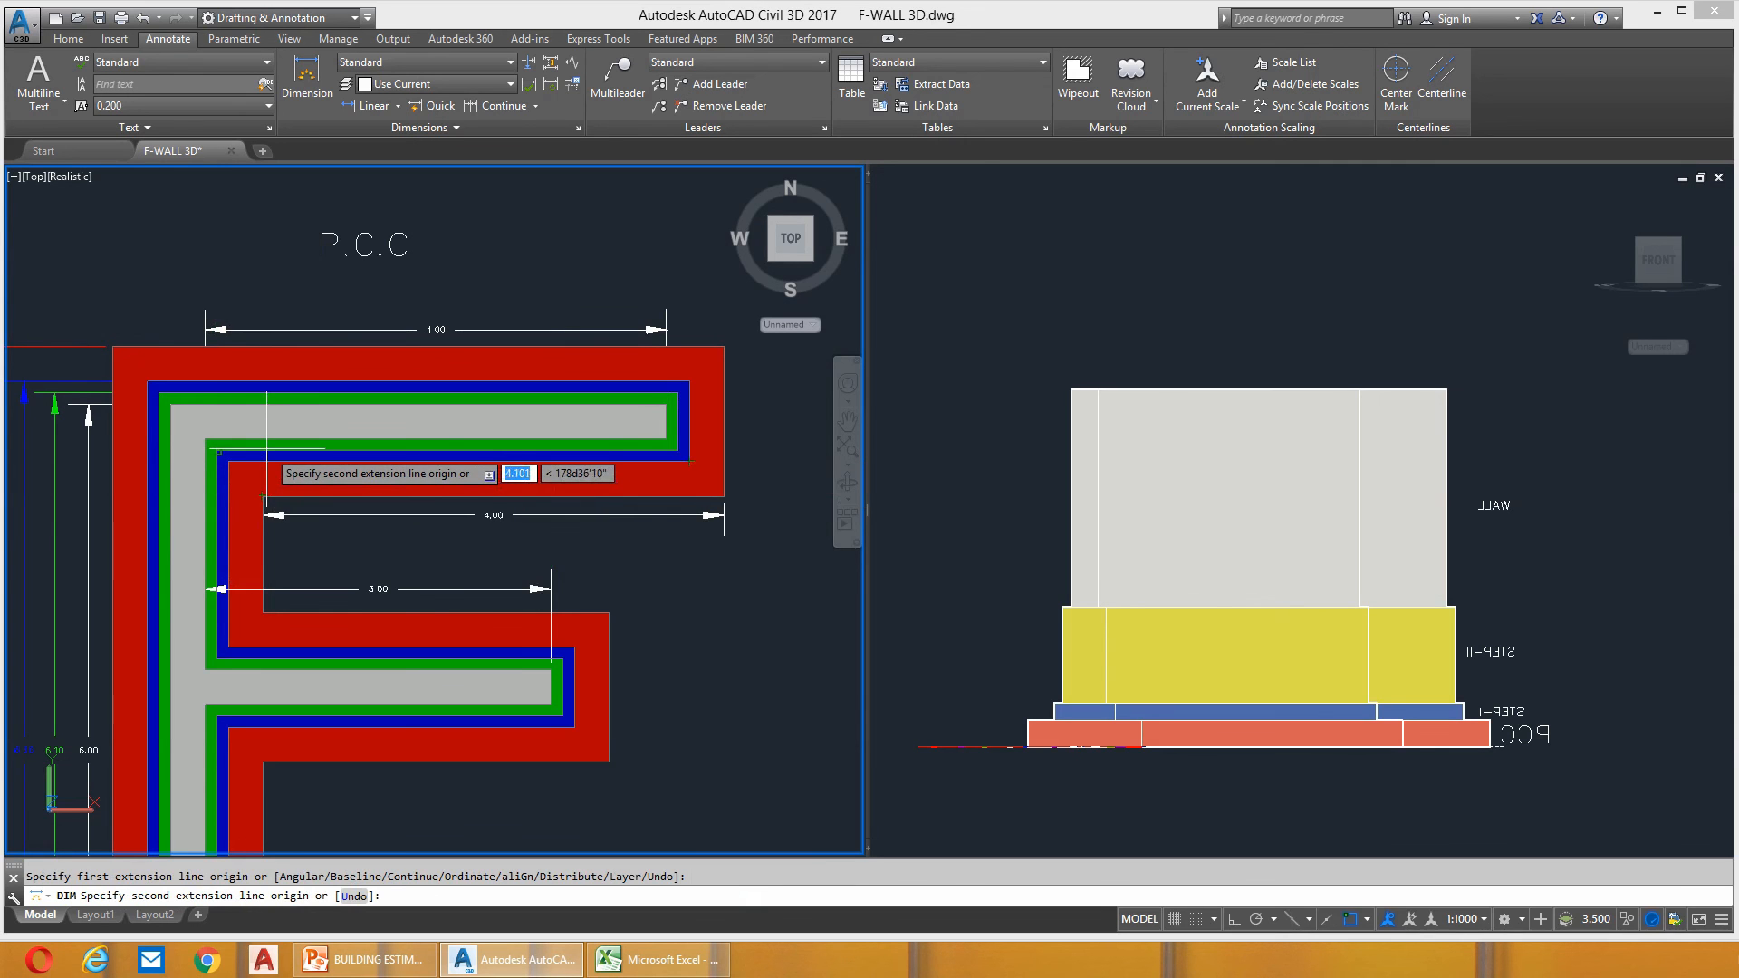
left_click(263, 462)
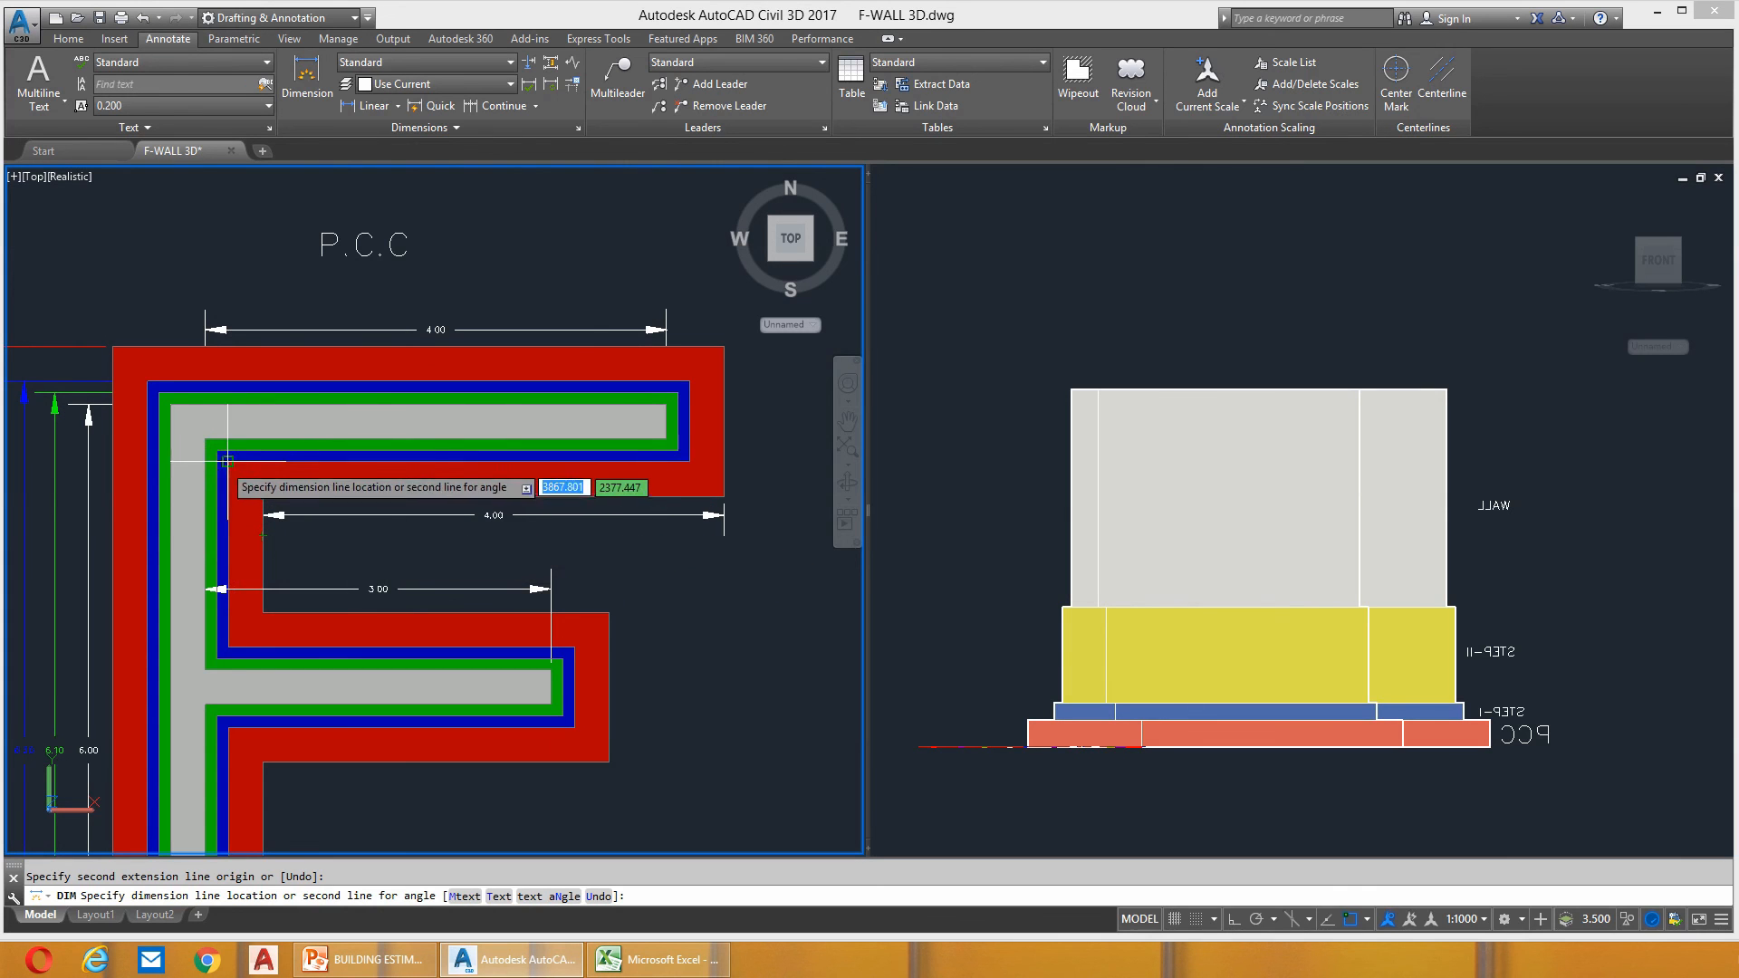
left_click(227, 461)
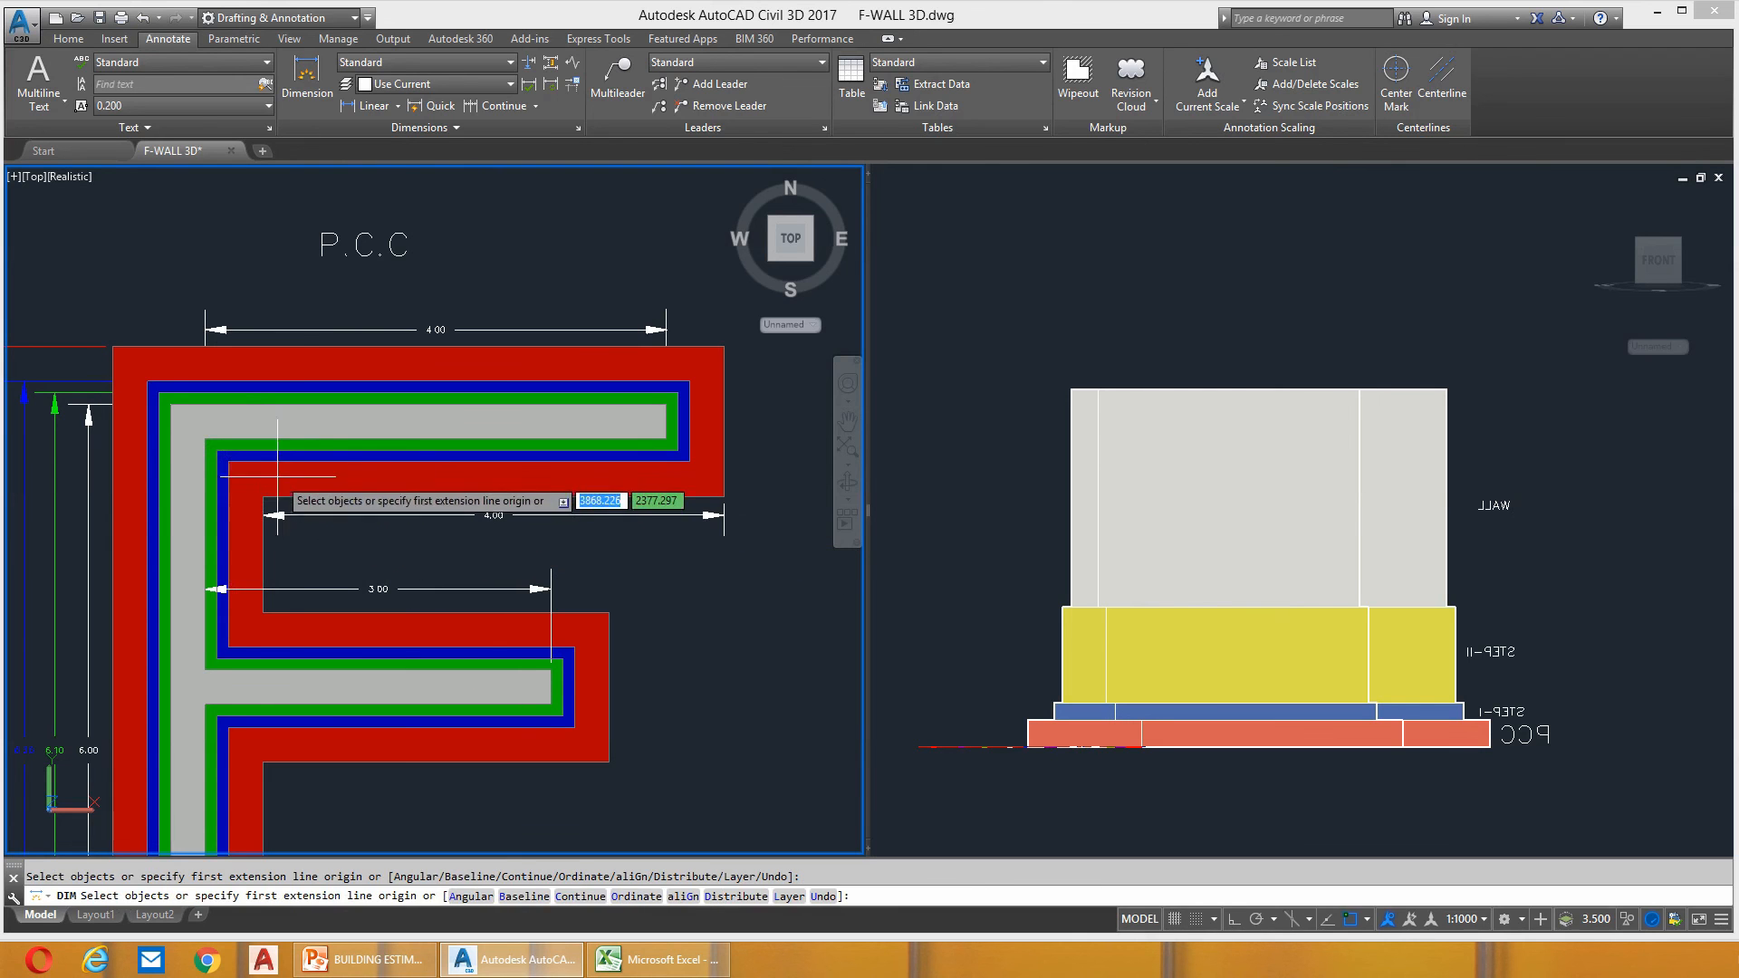
Dimension the inner edges of the upper arm's blue and green layers, stacking both dimensions below the red layer's dimension.
left_click(227, 461)
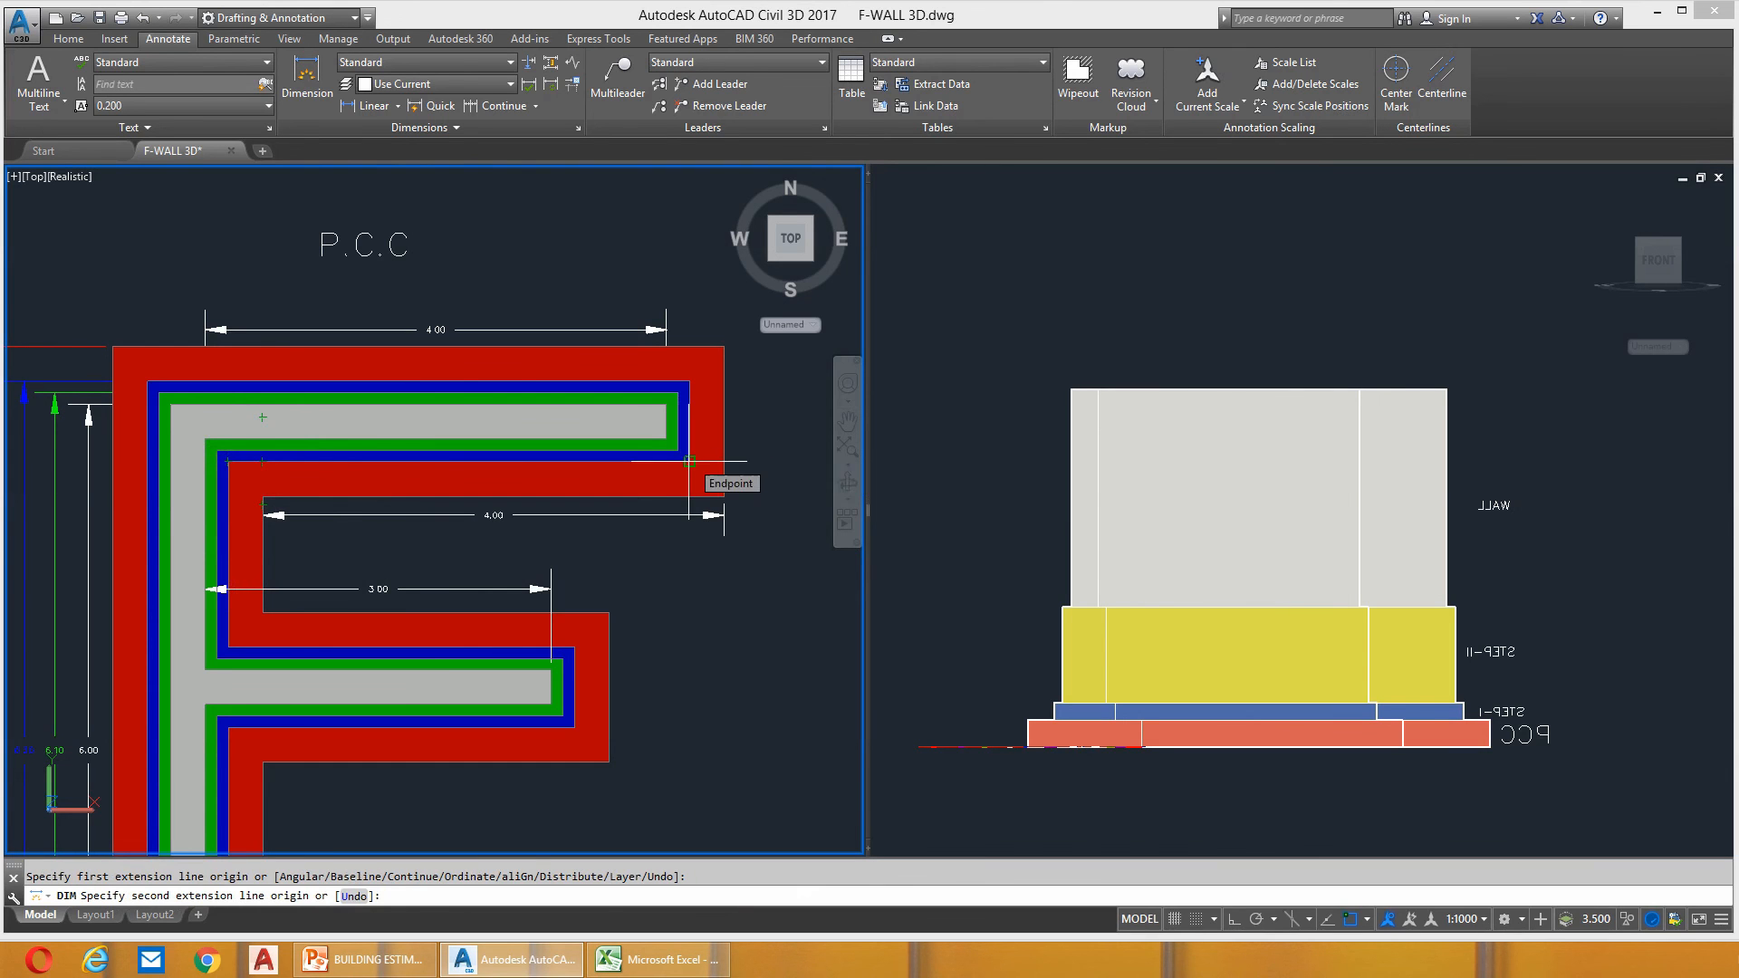
left_click(690, 461)
left_click(665, 535)
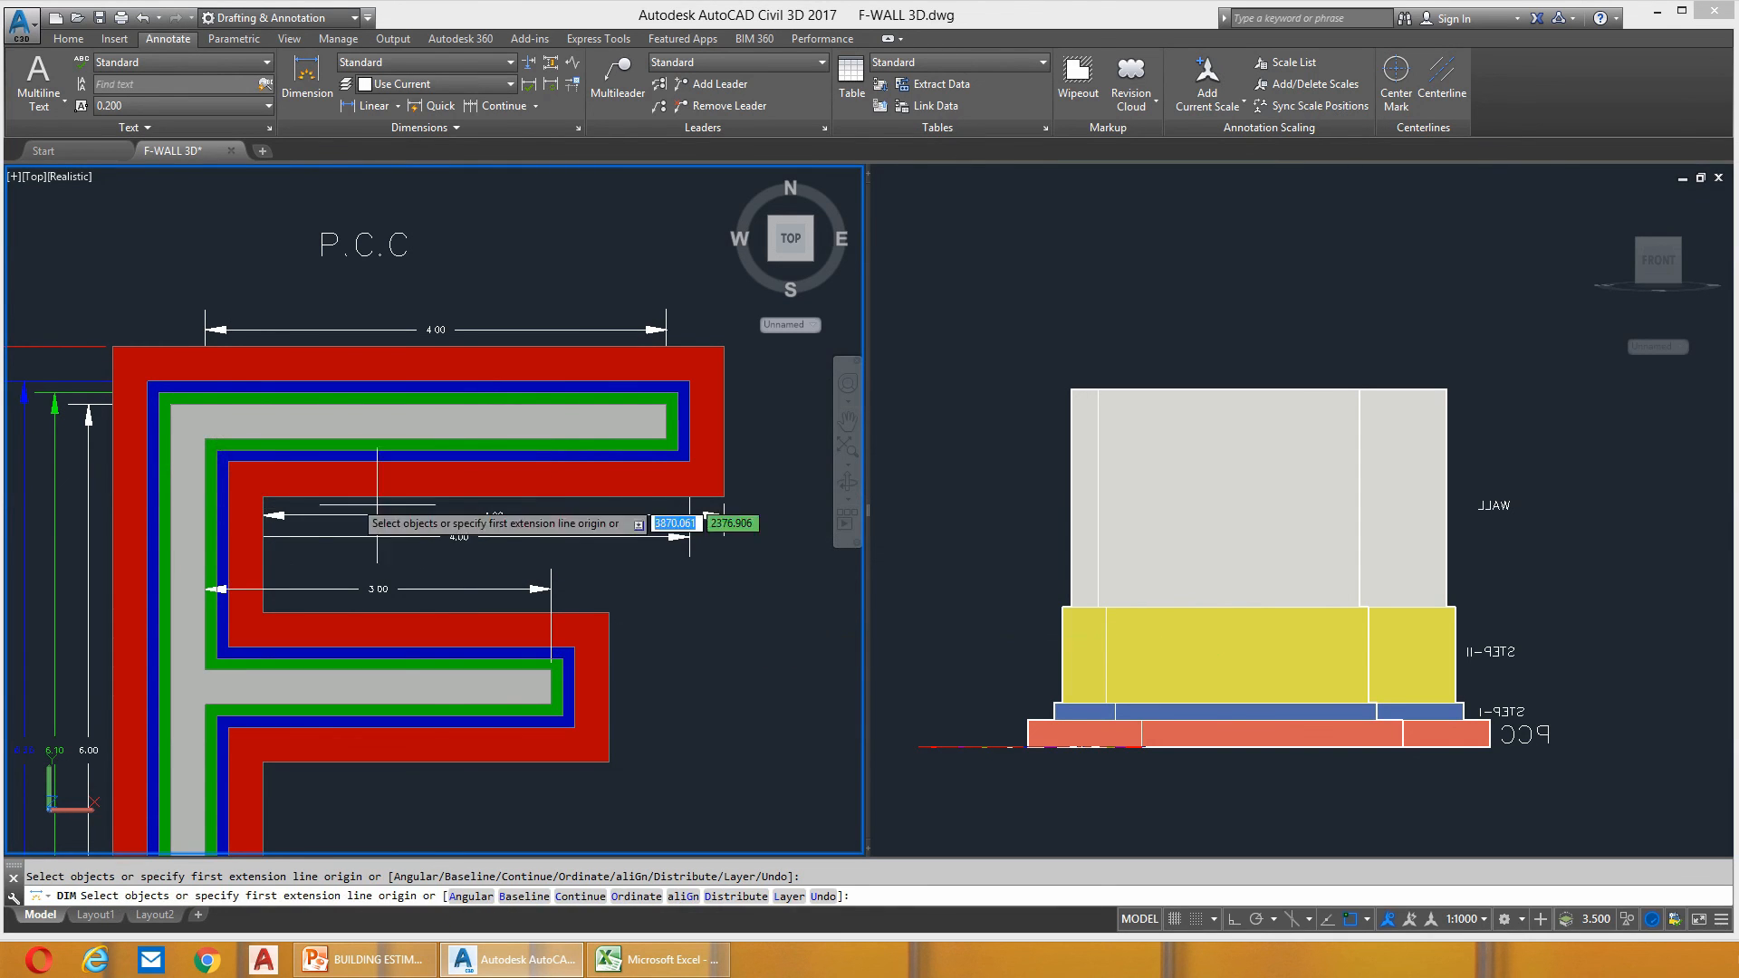
left_click(215, 448)
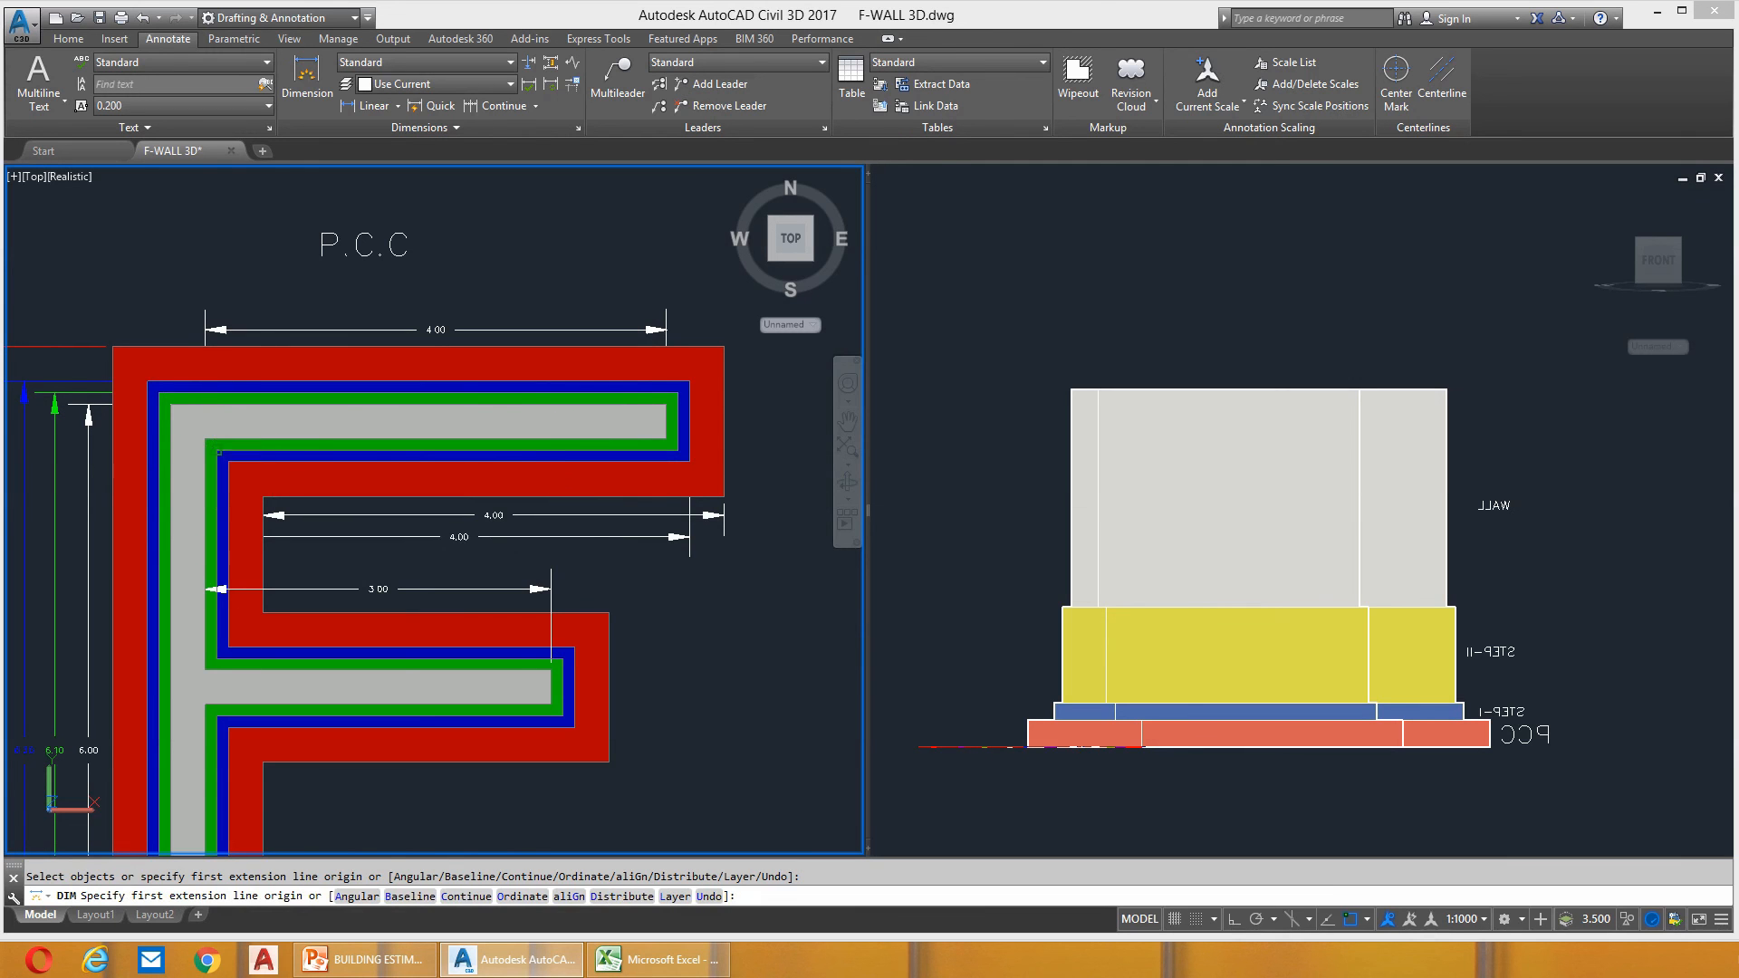
left_click(678, 448)
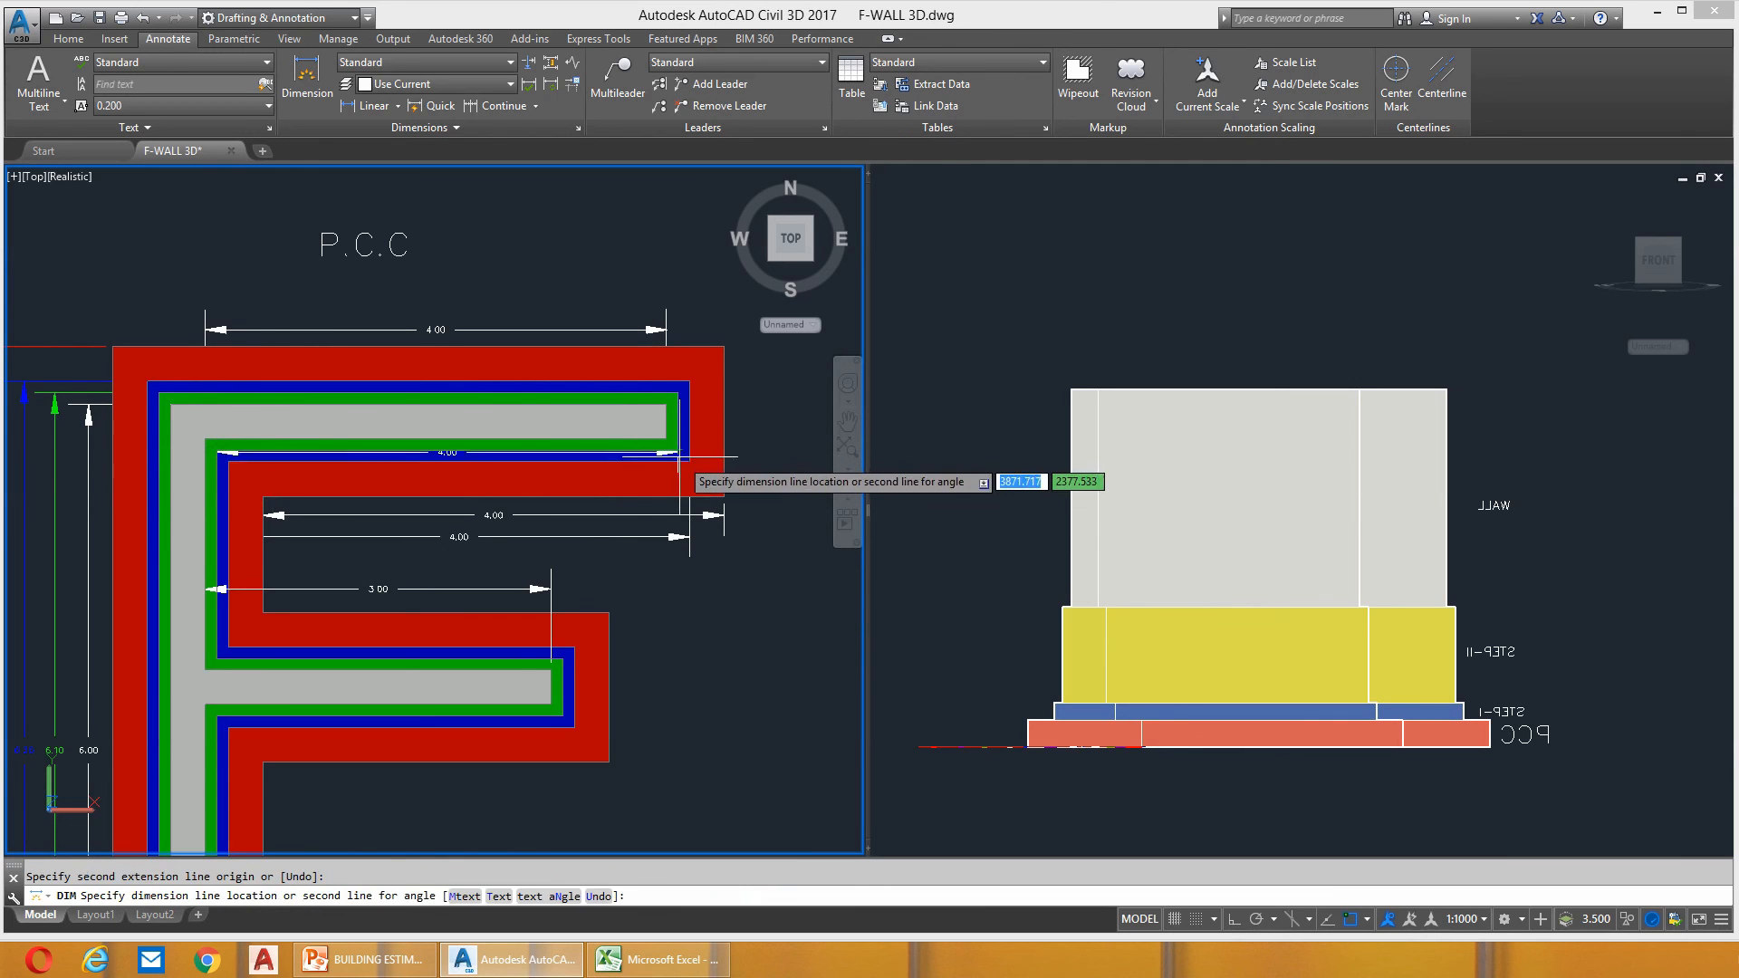
left_click(678, 556)
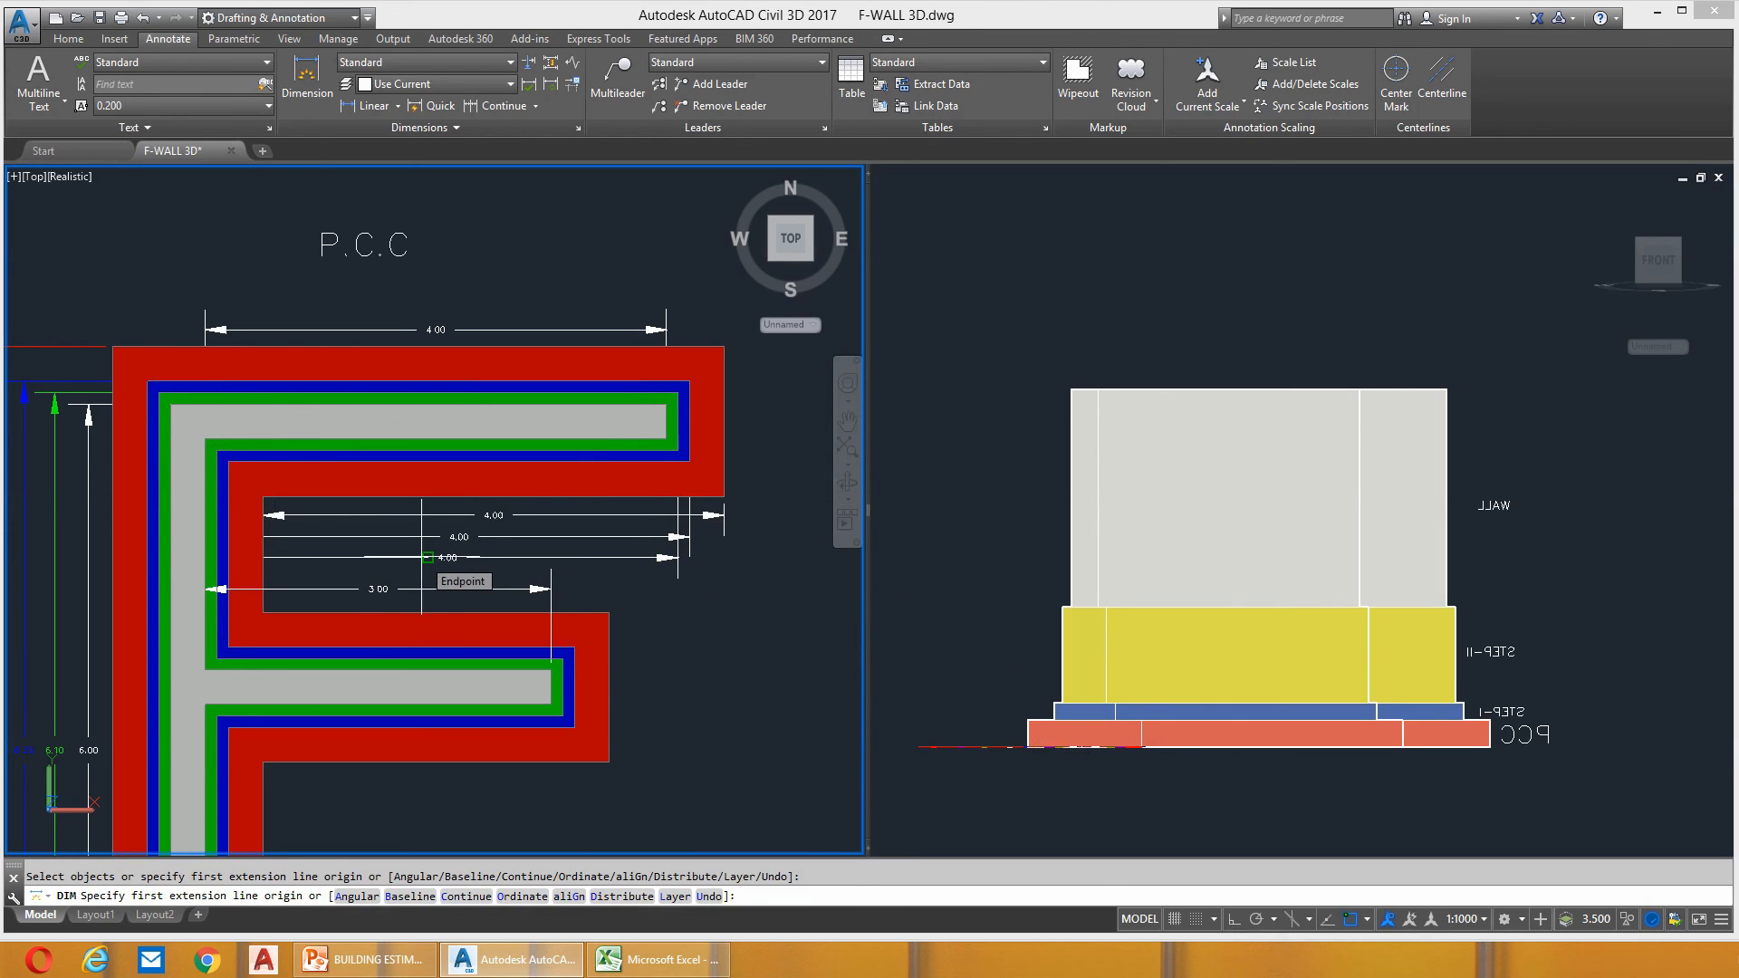
Continue dimensioning in the front-view viewport, at the wall and its footing layers.
left_click(1174, 794)
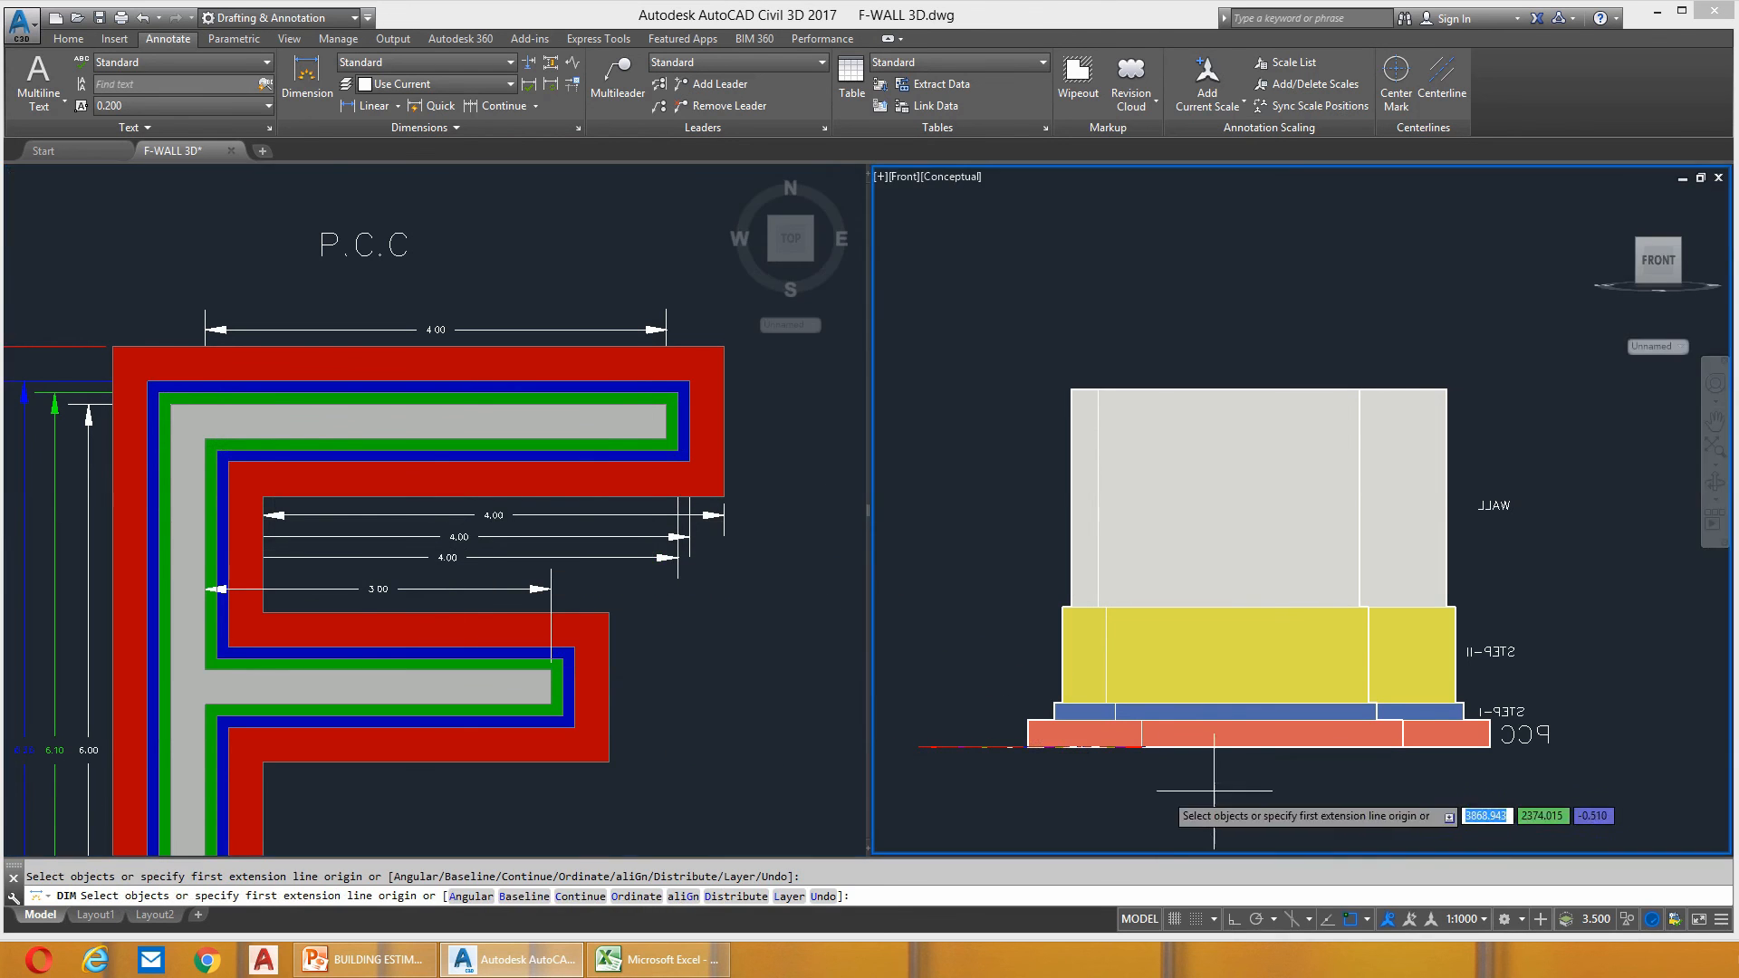
scroll(1129, 766, "up", 2)
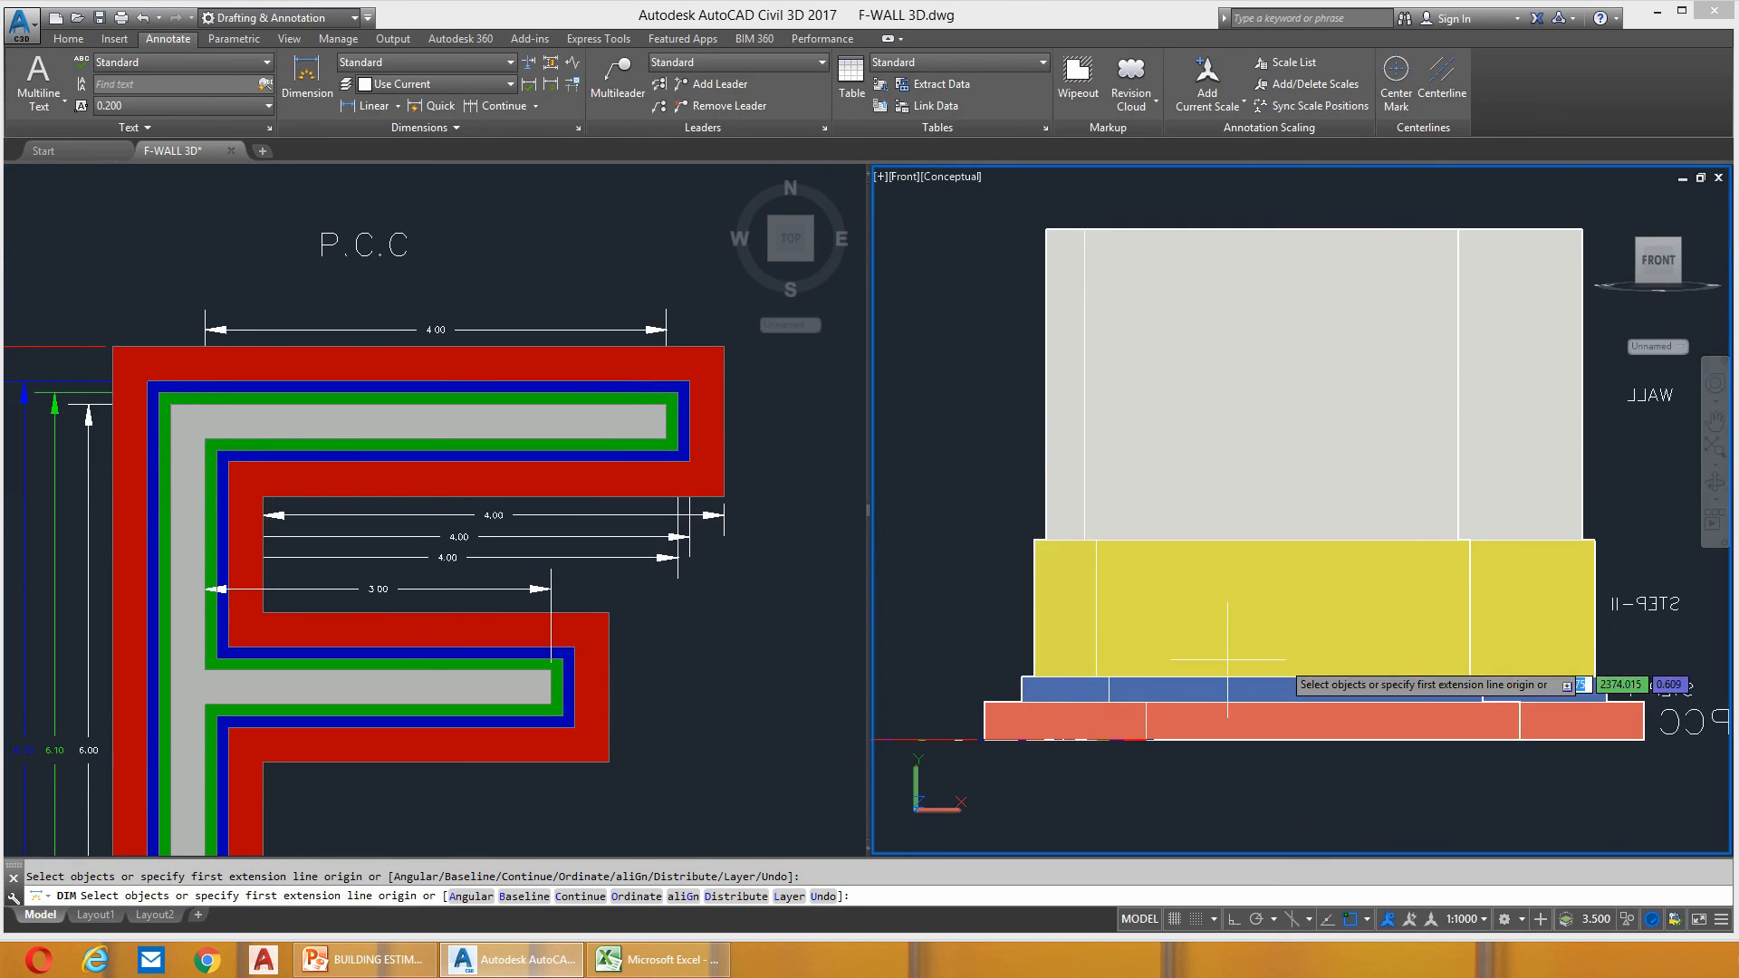